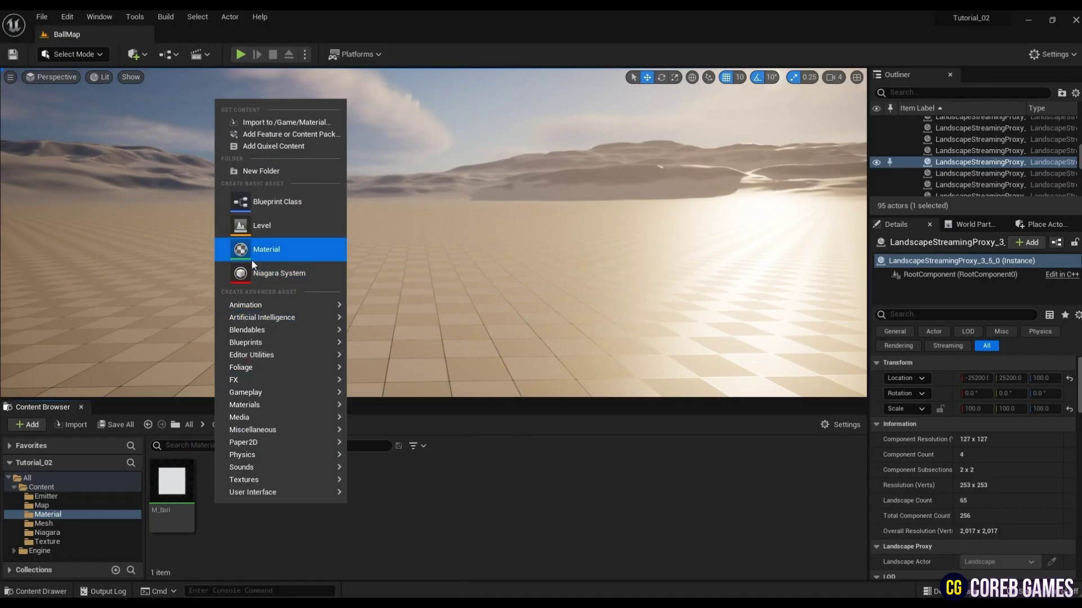
# - Create a material named M_Ball2 in the Material folder and connect a Particle Color node to its Base Color
pyautogui.click(244, 248)
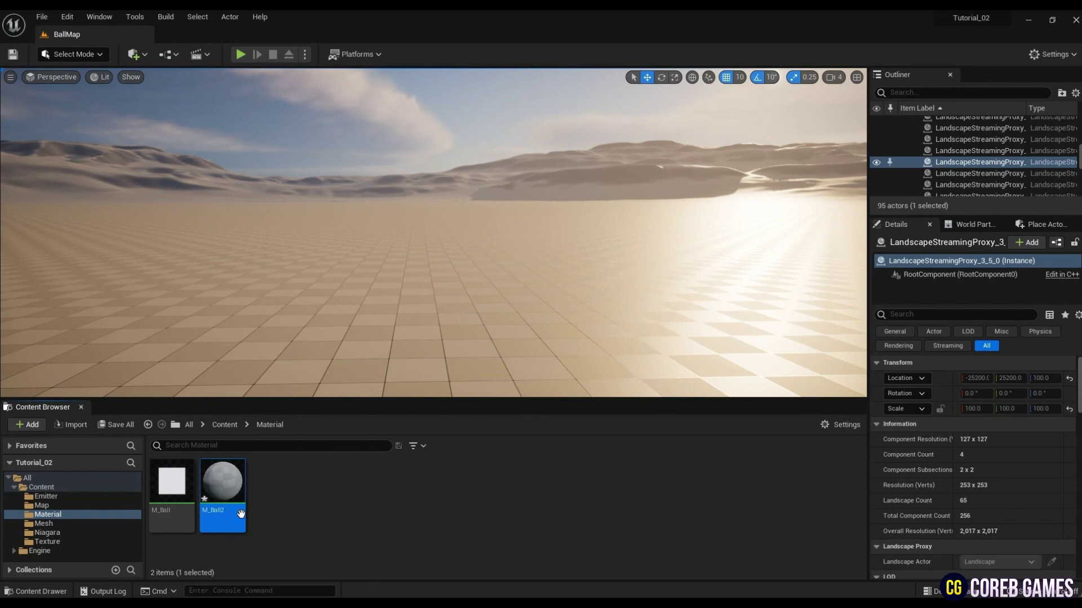
pyautogui.doubleClick(240, 513)
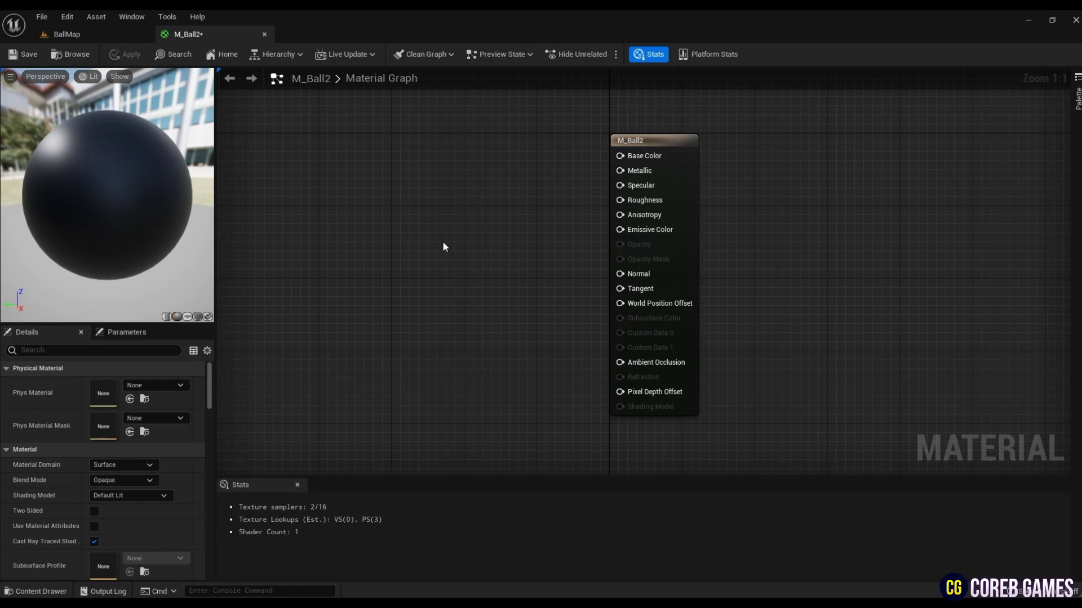
pyautogui.rightClick(473, 188)
pyautogui.write('particlec')
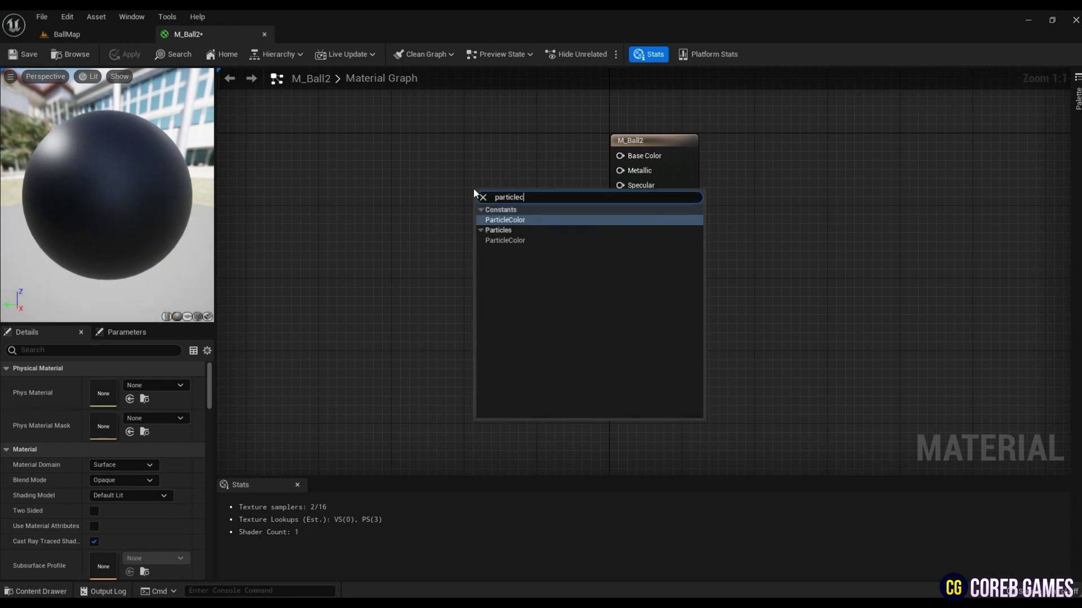
pyautogui.press('Return')
pyautogui.moveTo(524, 218); pyautogui.dragTo(504, 171)
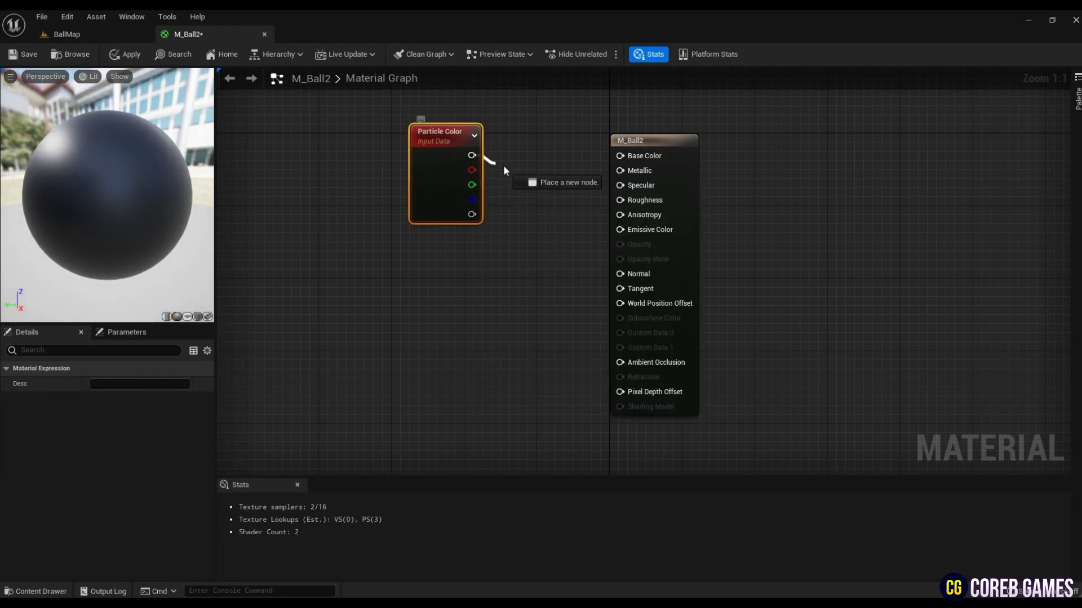
pyautogui.moveTo(620, 158); pyautogui.dragTo(620, 156)
pyautogui.moveTo(435, 150); pyautogui.dragTo(435, 141)
pyautogui.click(393, 267)
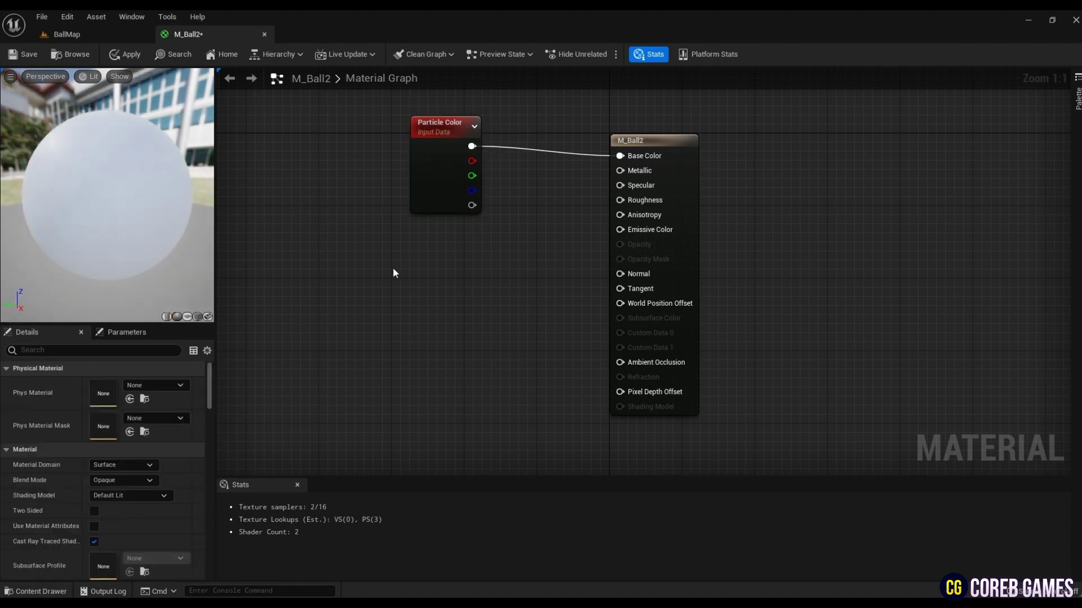
# - Drive the Roughness of M_Ball2 with a constant node set to 0.2, and save and close the material
pyautogui.click(422, 280)
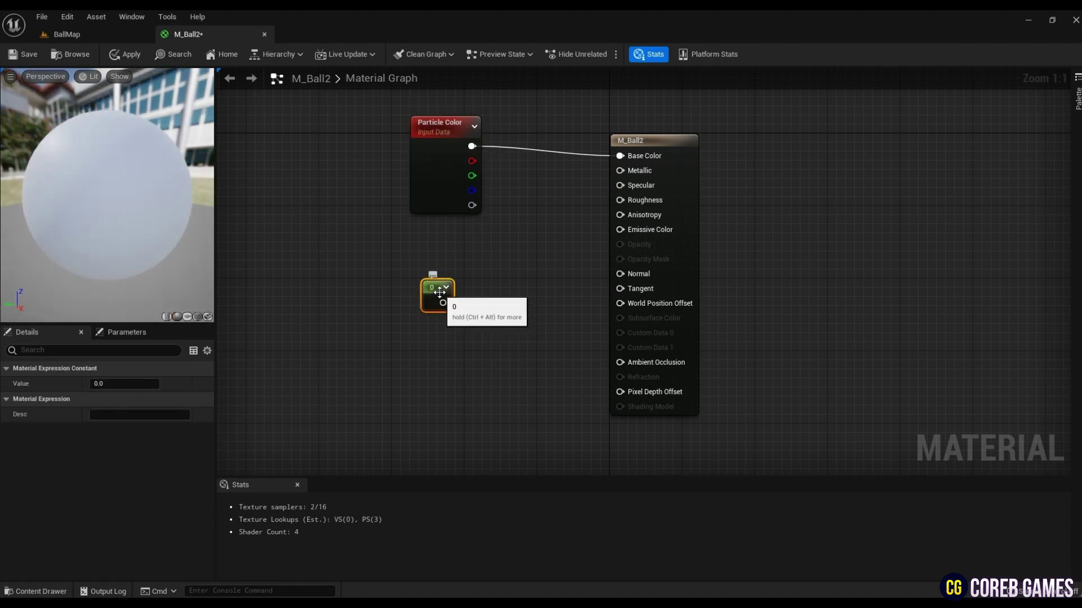
pyautogui.moveTo(443, 303); pyautogui.dragTo(620, 200)
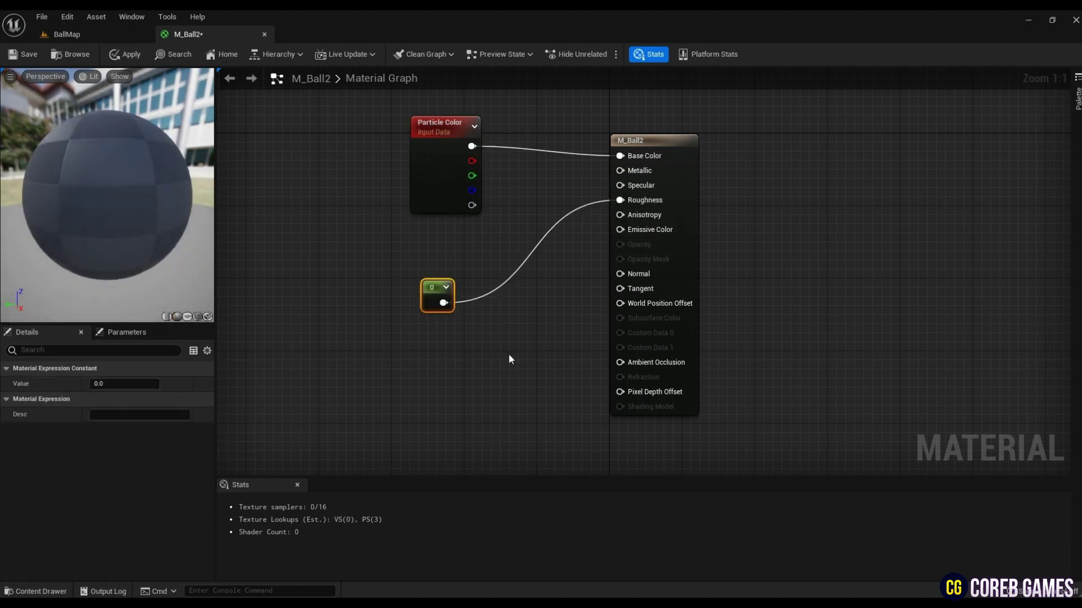
pyautogui.moveTo(98, 274); pyautogui.dragTo(123, 259)
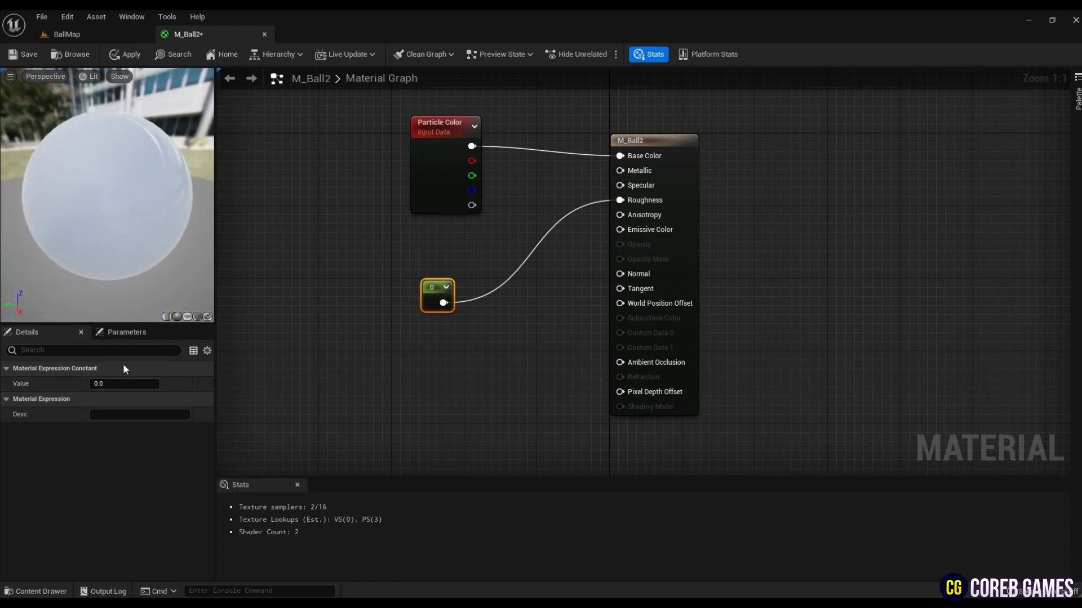
pyautogui.write('0.2')
pyautogui.press('Return')
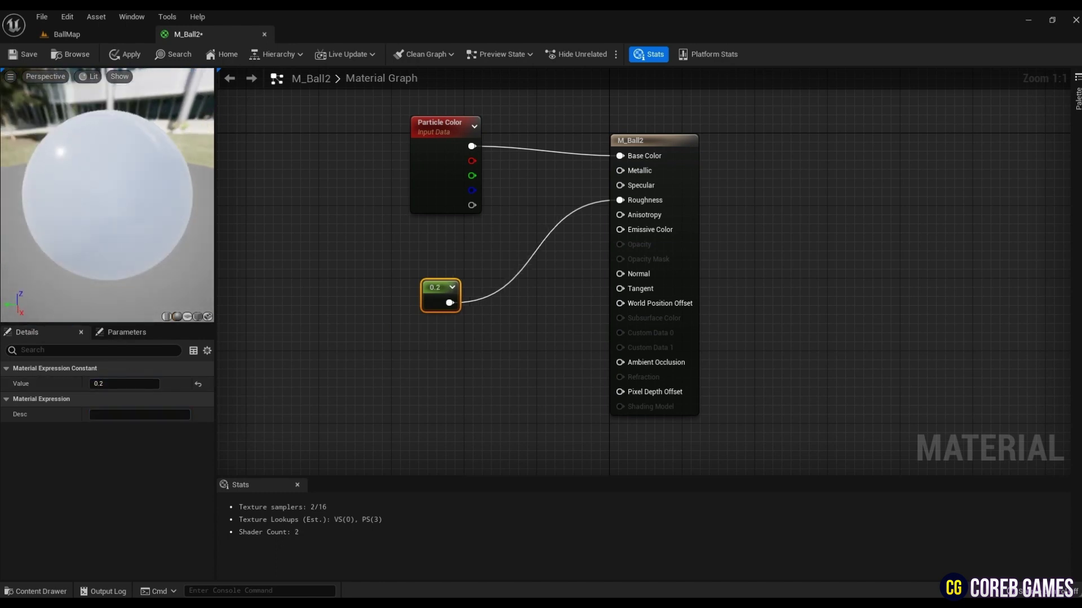
pyautogui.moveTo(107, 195); pyautogui.dragTo(130, 189)
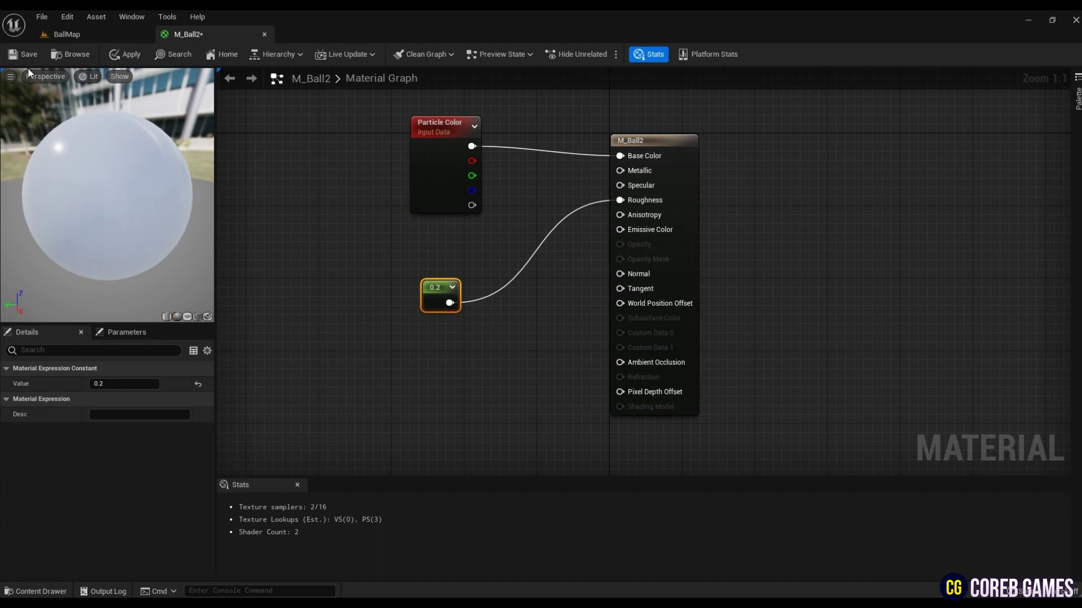
pyautogui.hotkey('ctrl', 's')
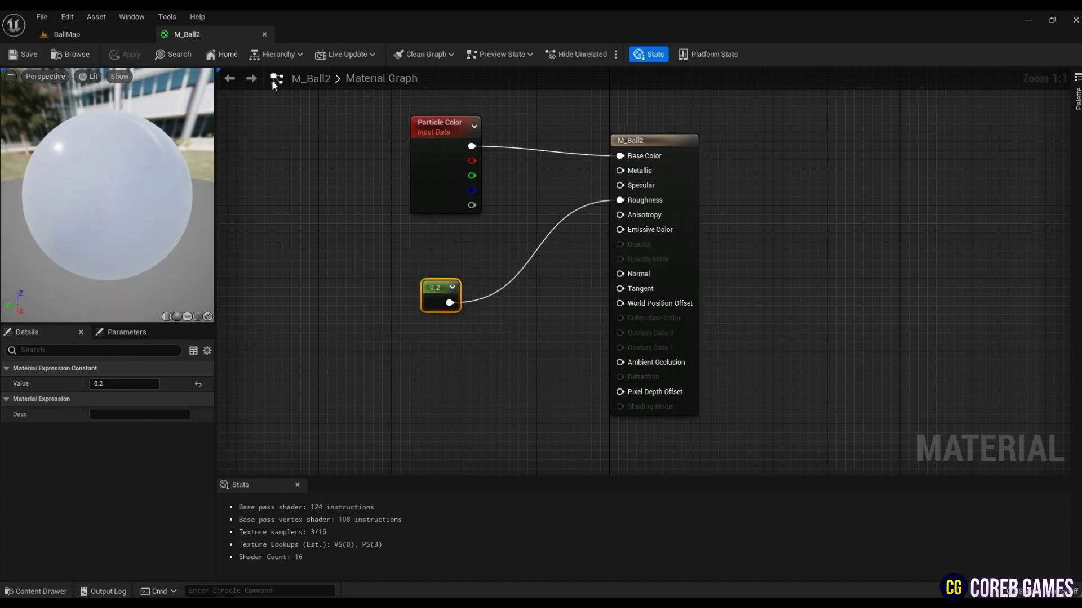
pyautogui.click(264, 34)
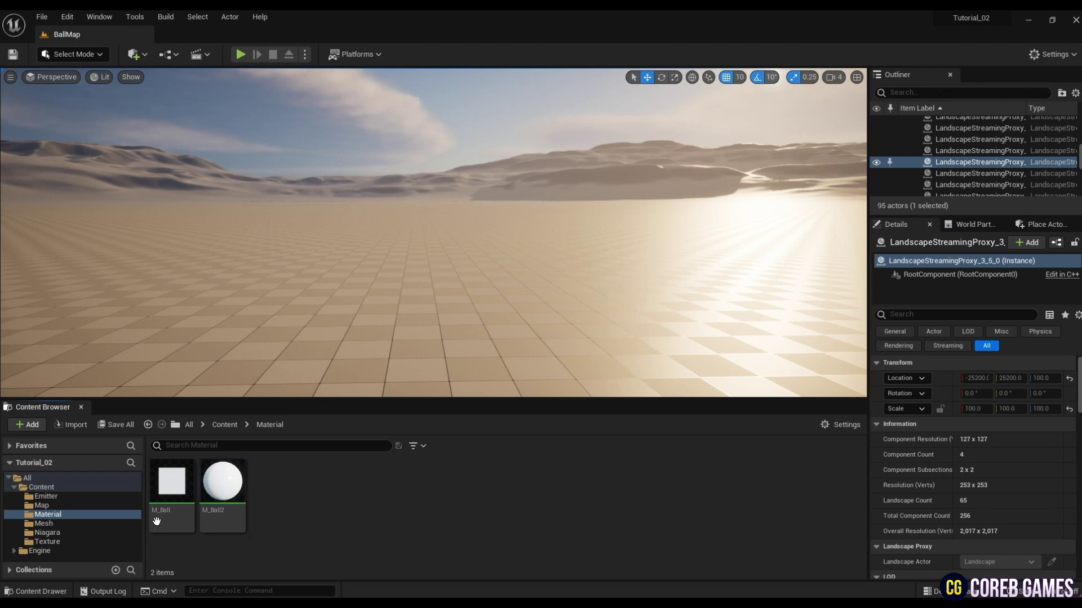
# - Create a Niagara emitter from the Empty template in the Emitter folder and name it NE_Ball2
pyautogui.click(43, 524)
pyautogui.click(46, 496)
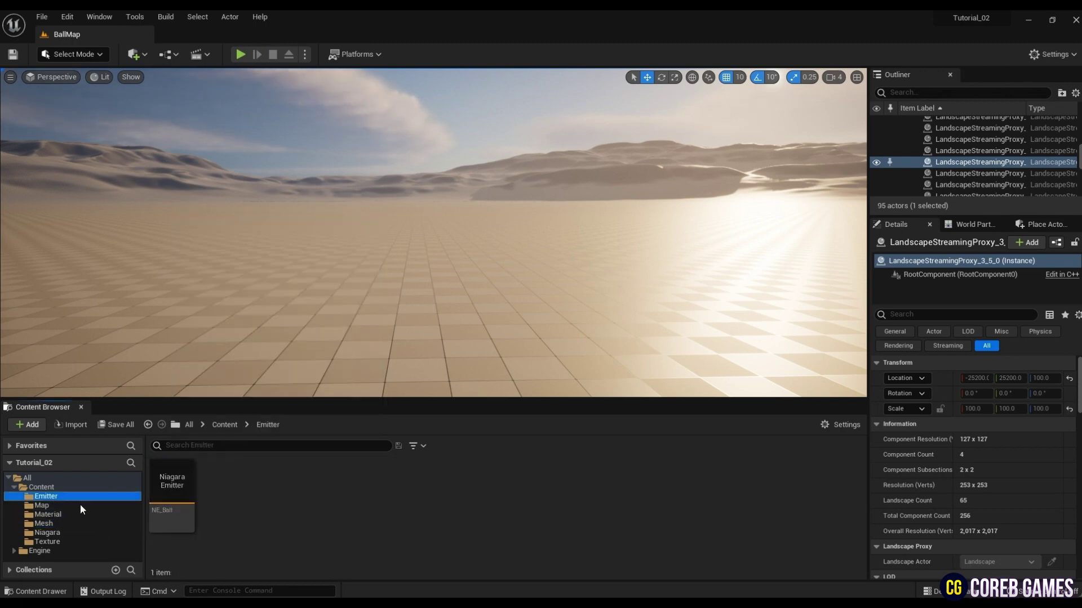
pyautogui.rightClick(272, 491)
pyautogui.moveTo(290, 369)
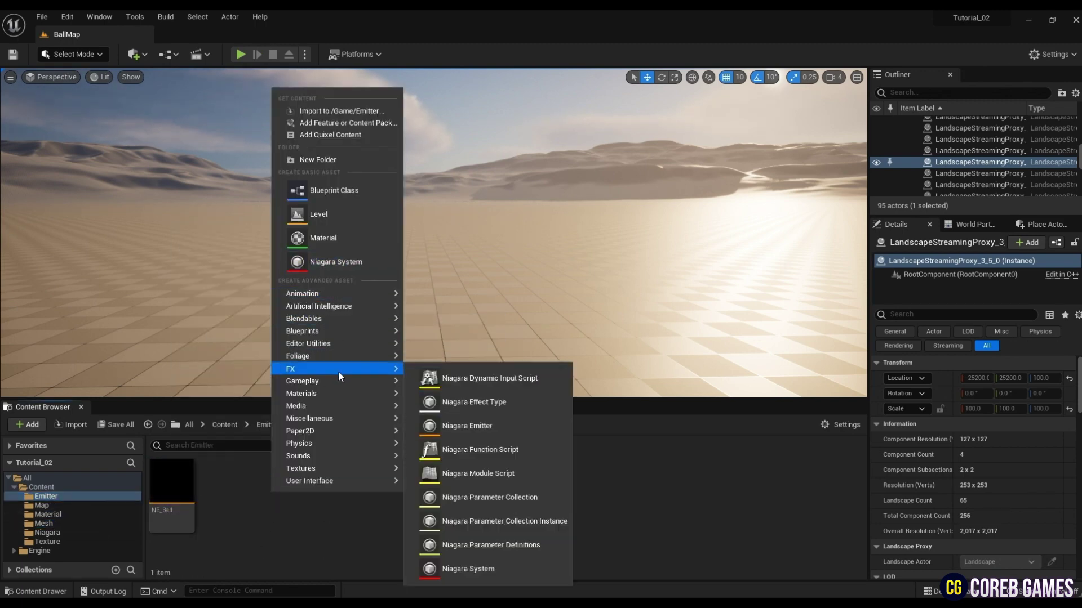
pyautogui.click(467, 425)
pyautogui.click(536, 473)
pyautogui.click(506, 373)
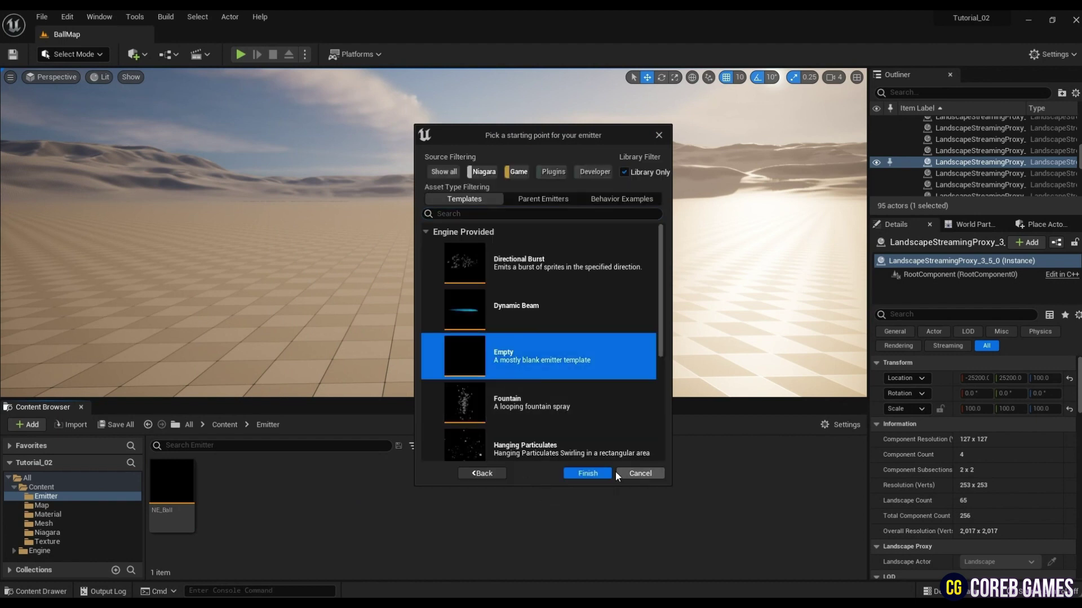
pyautogui.click(588, 474)
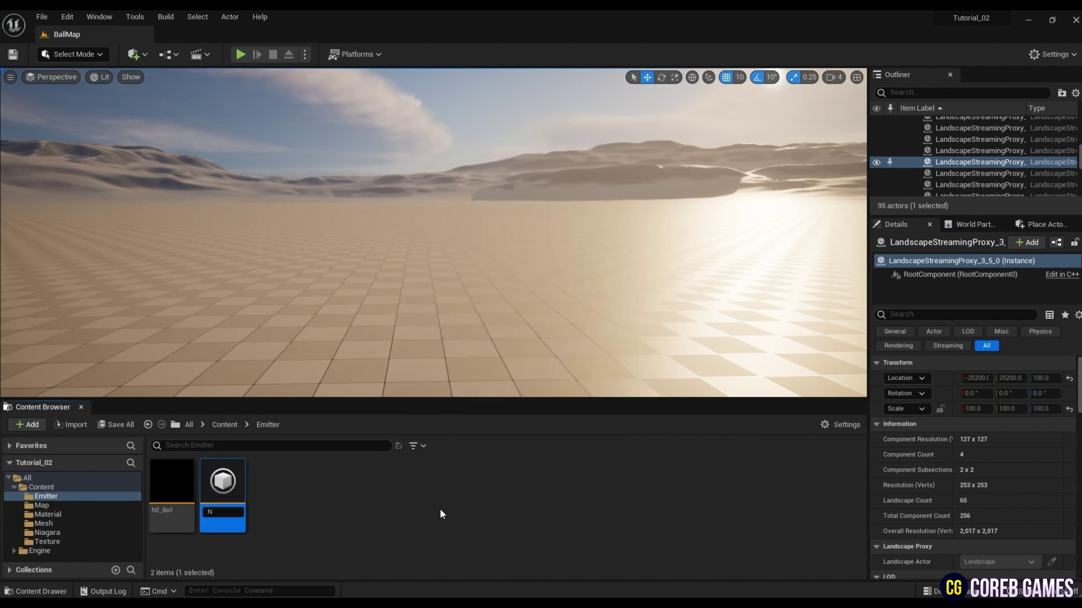
pyautogui.write('NE_Ball')
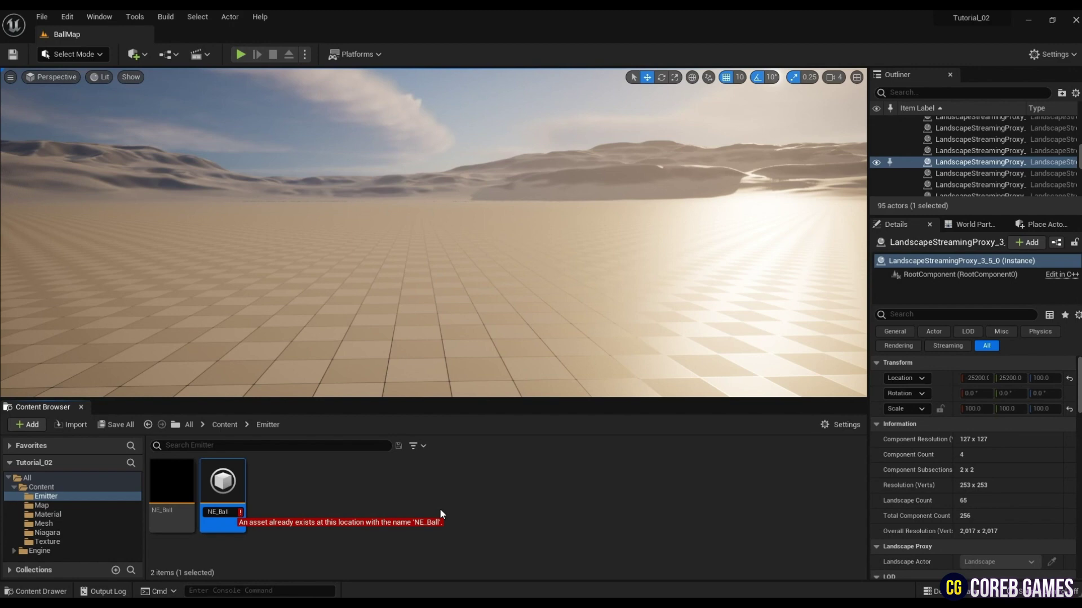
pyautogui.write('2')
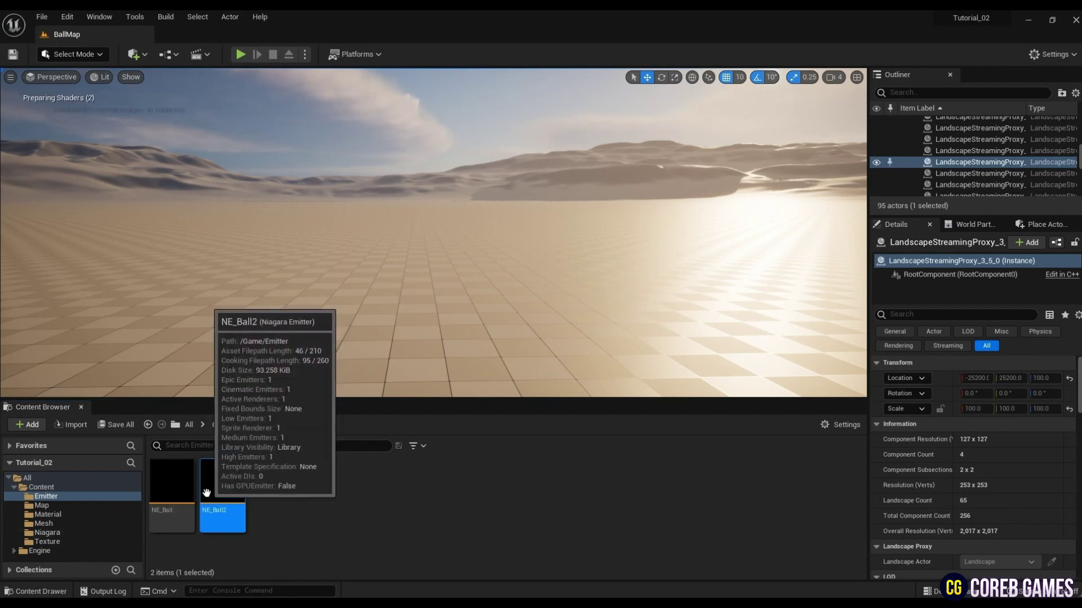
# - Open NE_Ball2 and replace its Sprite Renderer with a Mesh Renderer
pyautogui.doubleClick(223, 482)
pyautogui.click(487, 305)
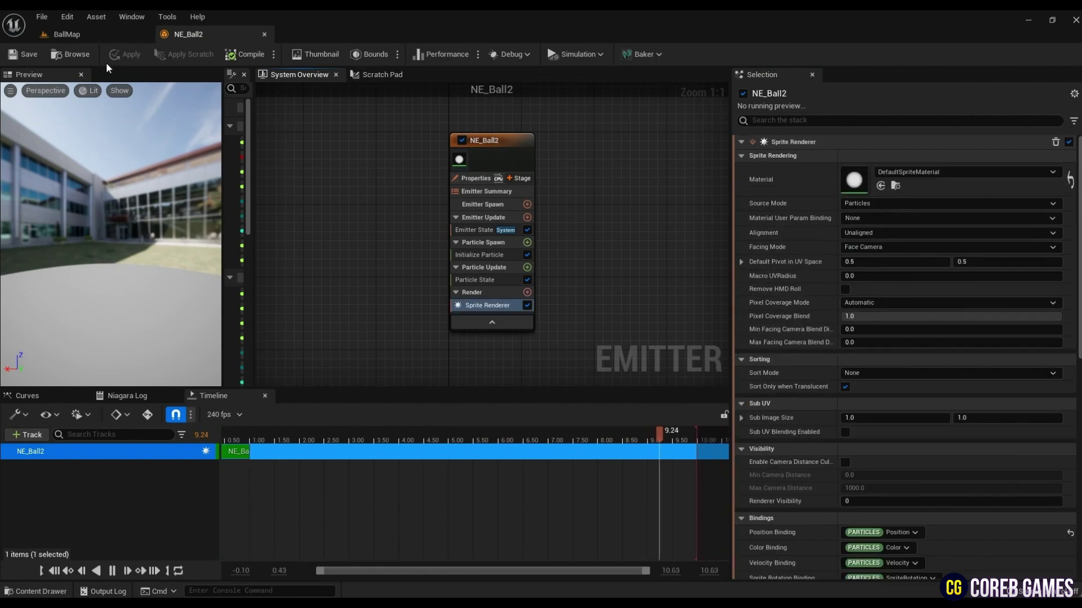
pyautogui.press('Delete')
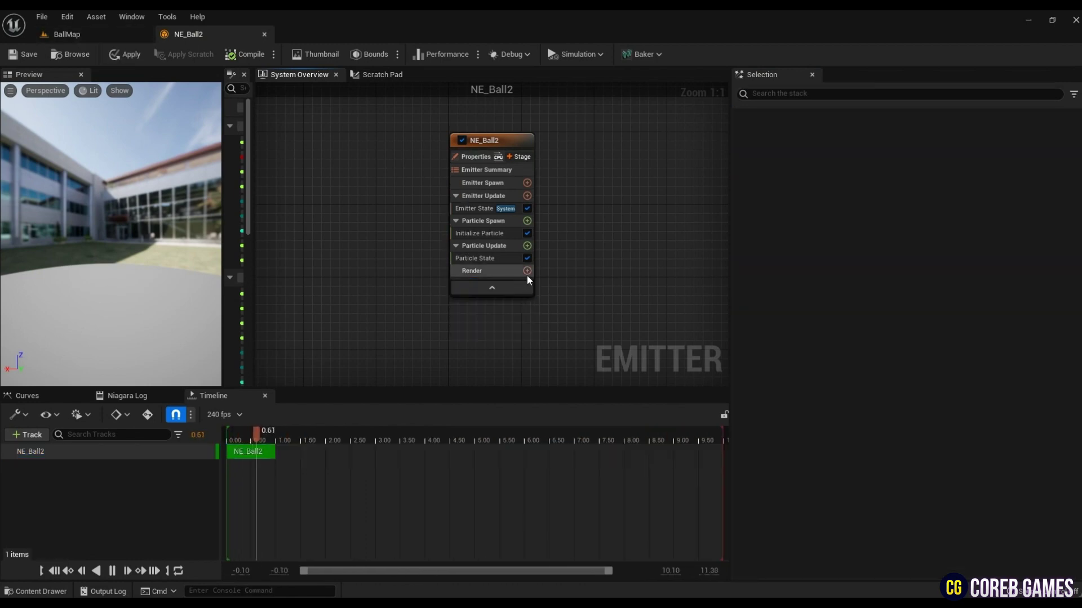
pyautogui.click(527, 292)
pyautogui.click(387, 337)
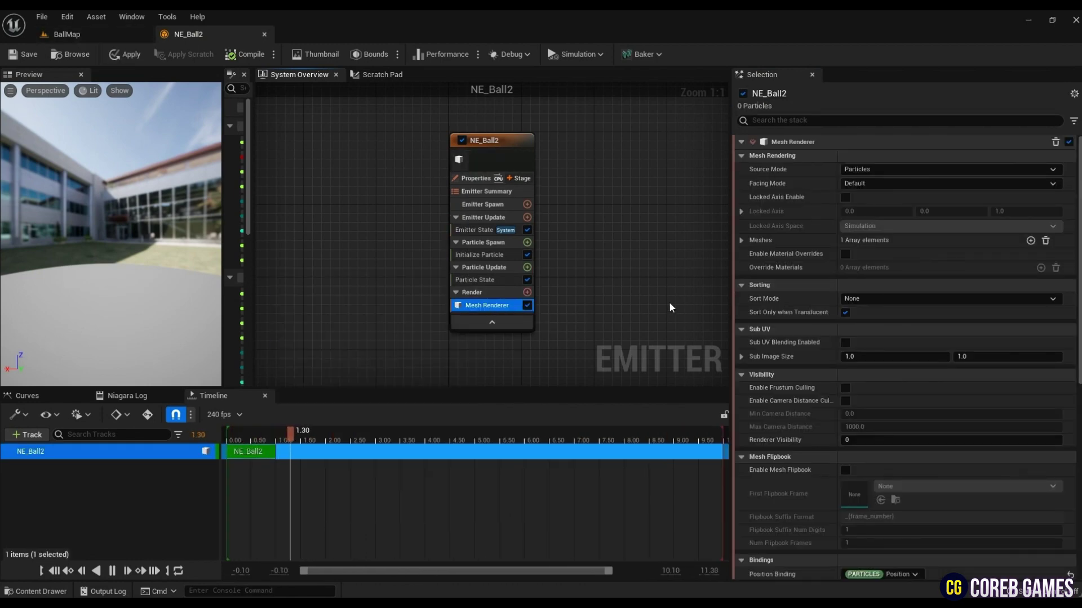
# - Assign the SM_Sphere mesh from the Mesh folder to the first mesh slot of the Mesh Renderer
pyautogui.click(741, 241)
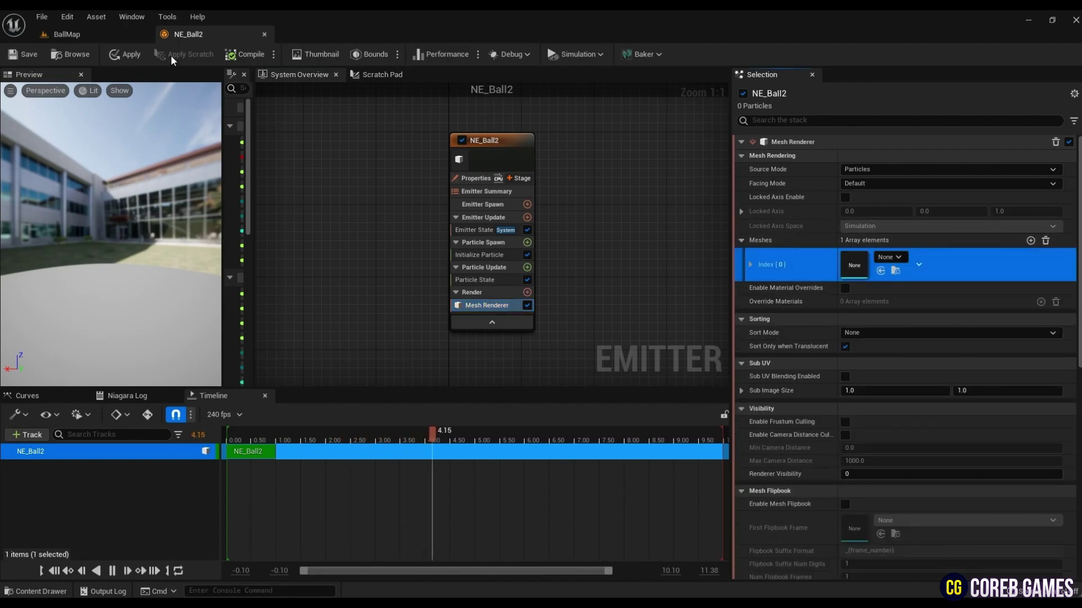
pyautogui.click(63, 34)
pyautogui.click(55, 523)
pyautogui.click(171, 490)
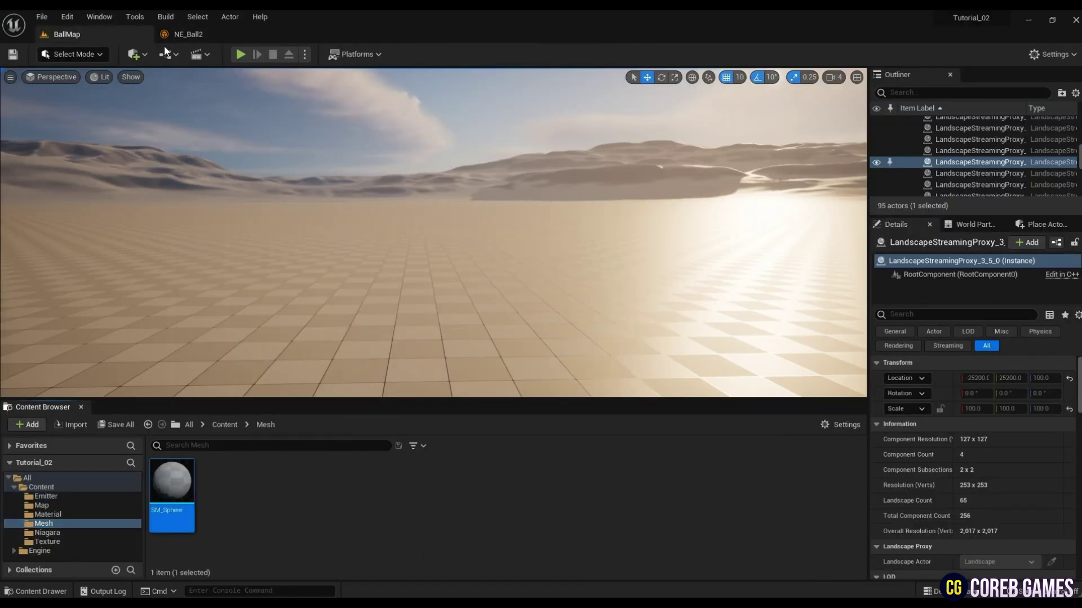
pyautogui.click(188, 34)
# - Enable material overrides on the Mesh Renderer and add one override that uses M_Ball2 as its explicit material
pyautogui.click(845, 288)
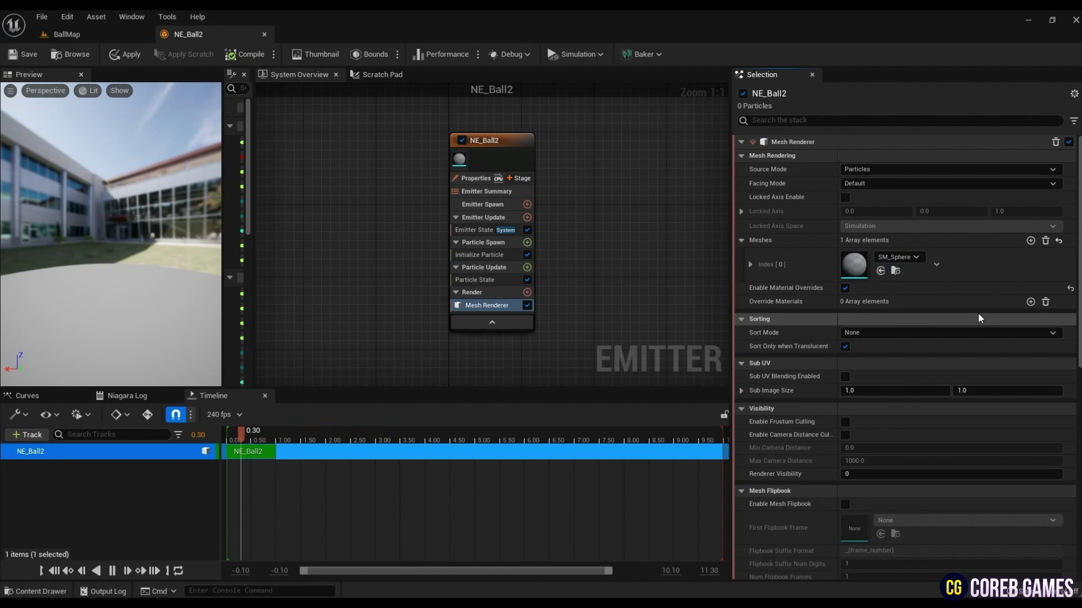
pyautogui.click(1030, 301)
pyautogui.click(750, 317)
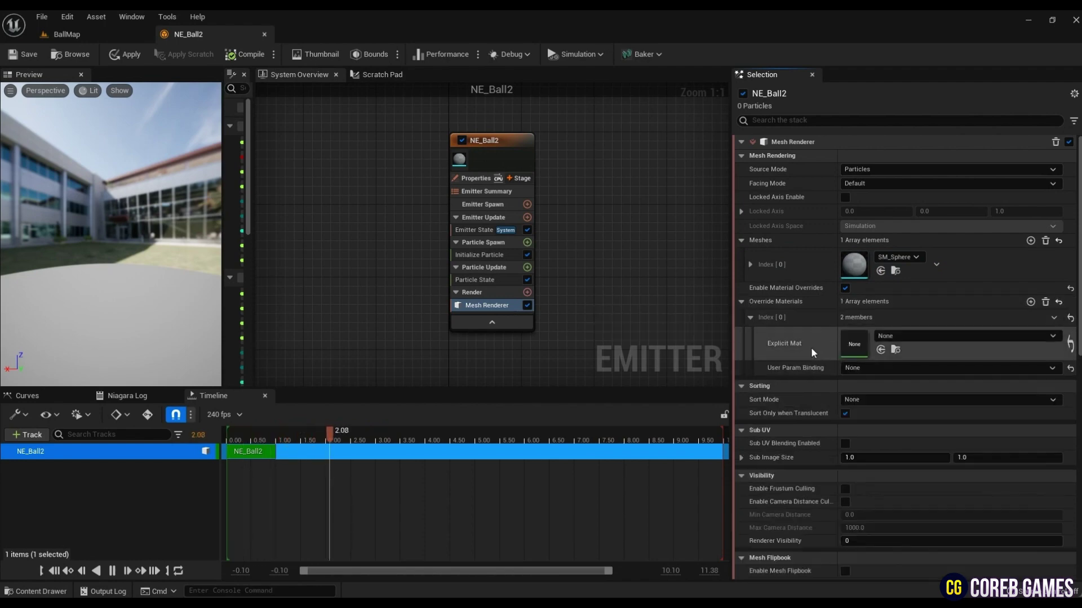
pyautogui.click(80, 34)
pyautogui.click(89, 515)
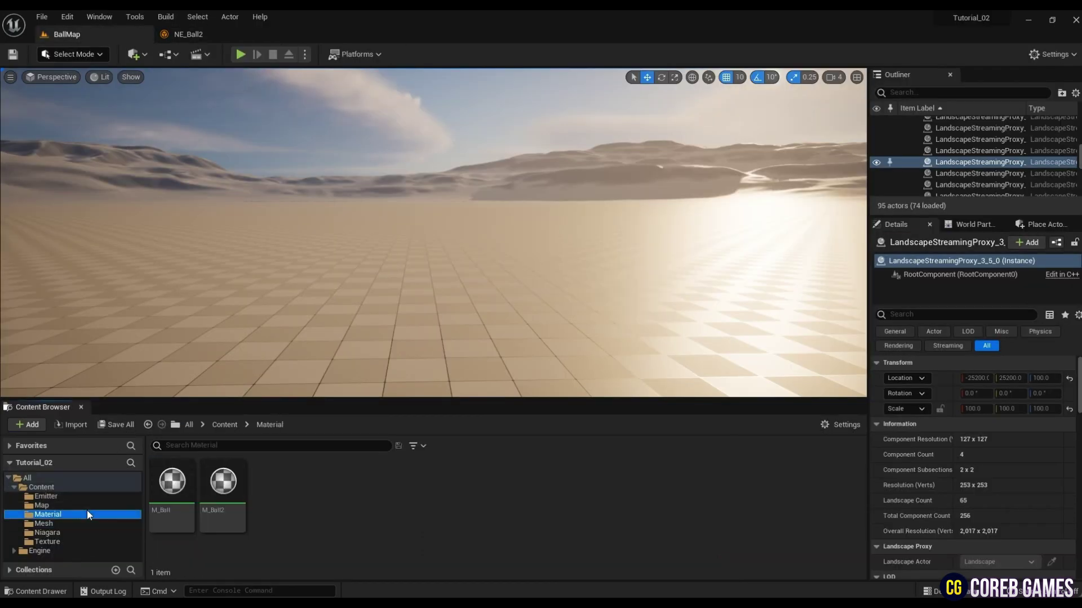
pyautogui.click(222, 490)
pyautogui.moveTo(222, 490); pyautogui.dragTo(888, 345)
# - Set Emitter State's Life Cycle Mode to Self and Loop Behavior to Once, and add Spawn Burst Instantaneous with a Spawn Count of 80
pyautogui.click(483, 230)
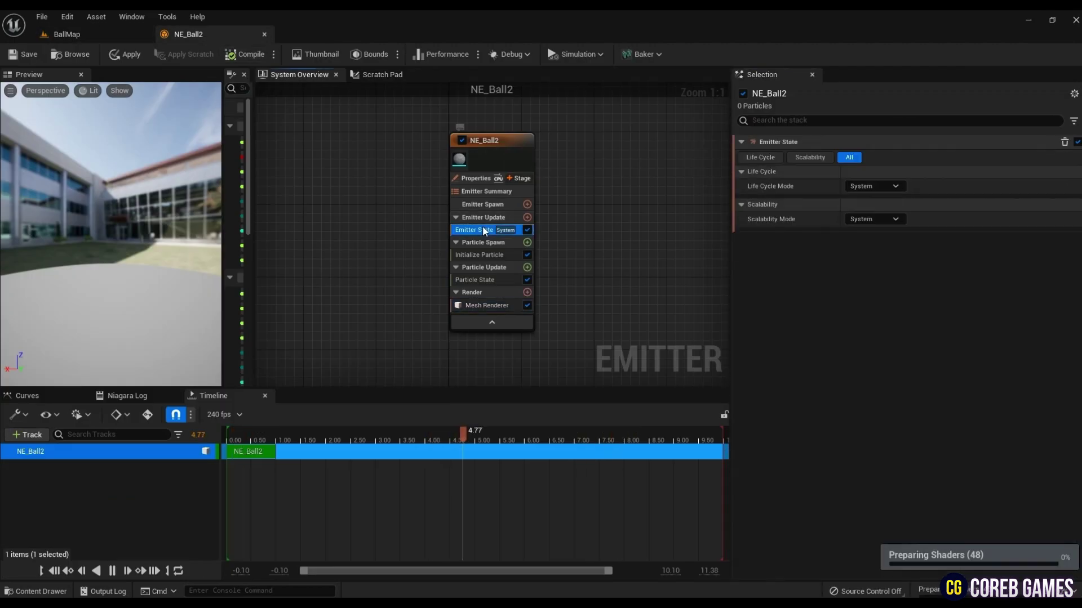
pyautogui.click(873, 186)
pyautogui.click(862, 213)
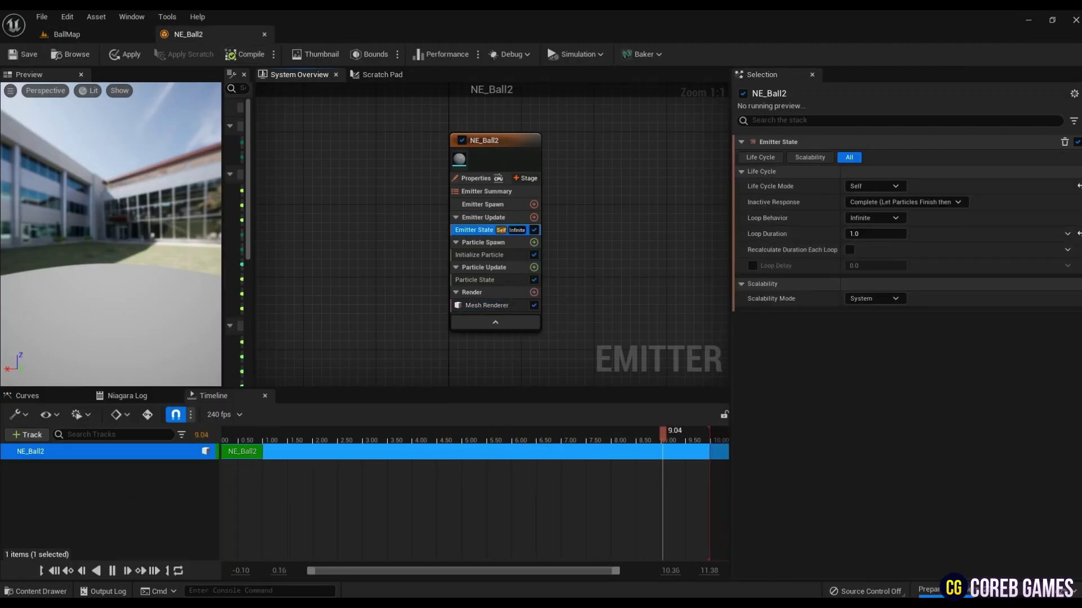
pyautogui.click(895, 219)
pyautogui.click(865, 244)
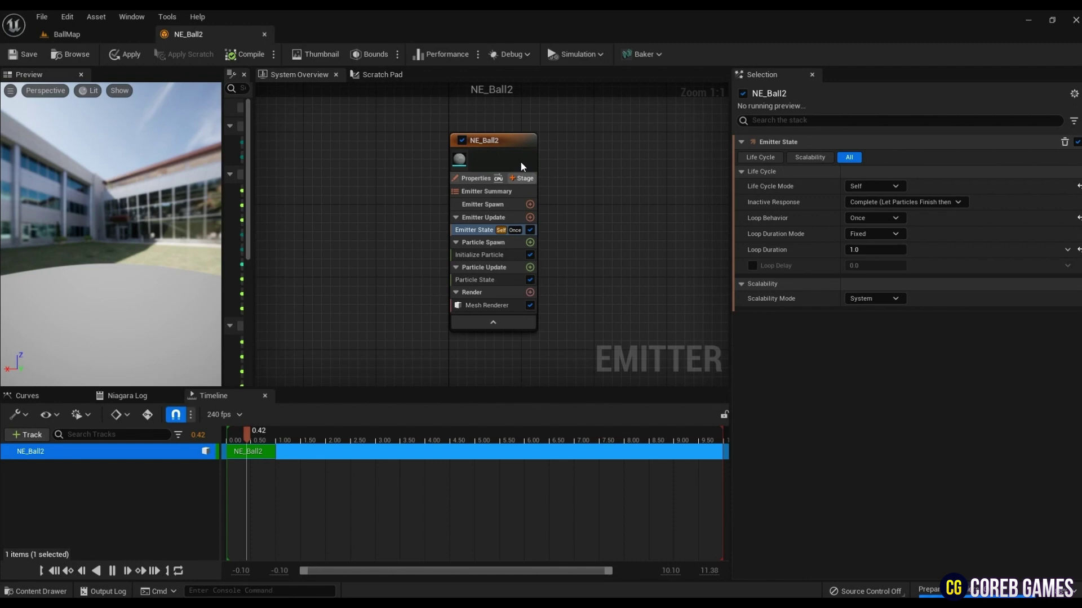
pyautogui.click(529, 217)
pyautogui.click(367, 312)
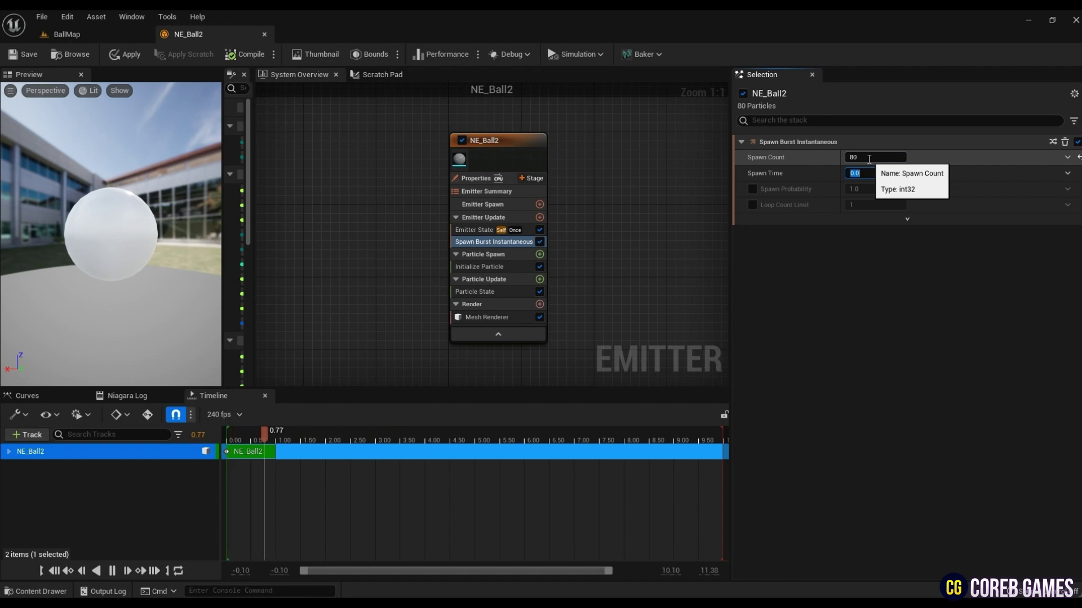
# - Add an Add Velocity module to Particle Spawn and a Solve Forces and Velocity module to Particle Update
pyautogui.click(539, 254)
pyautogui.write('add')
pyautogui.click(344, 335)
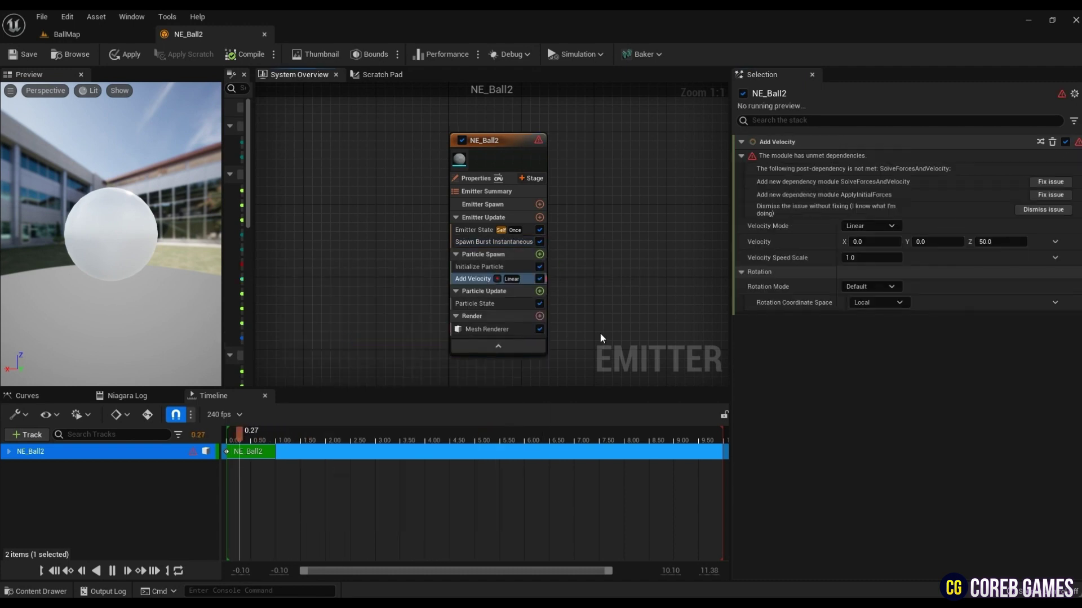
pyautogui.click(539, 291)
pyautogui.write('solve')
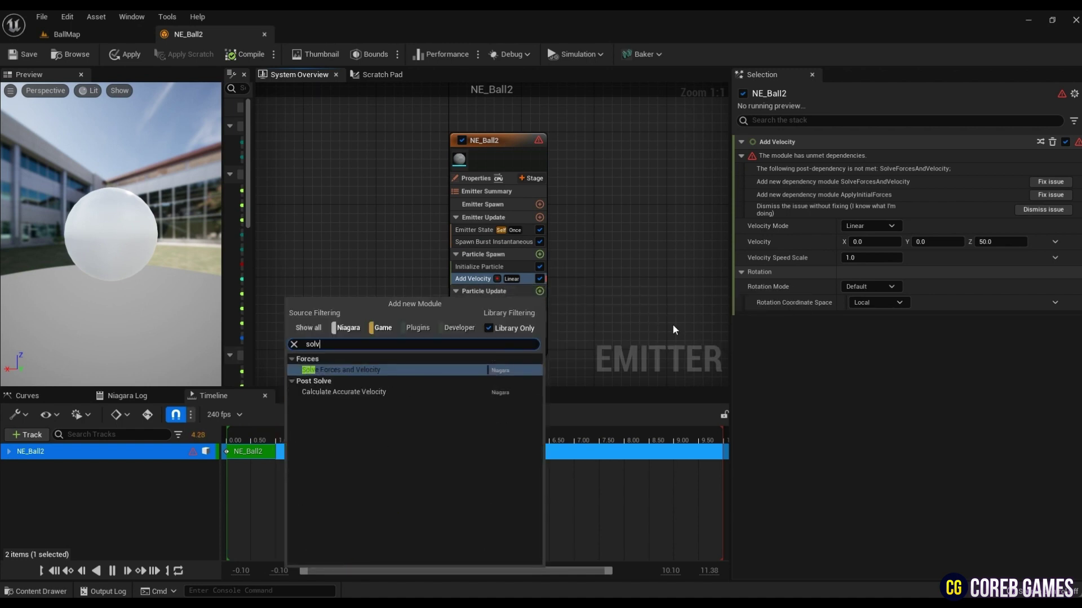
pyautogui.click(422, 371)
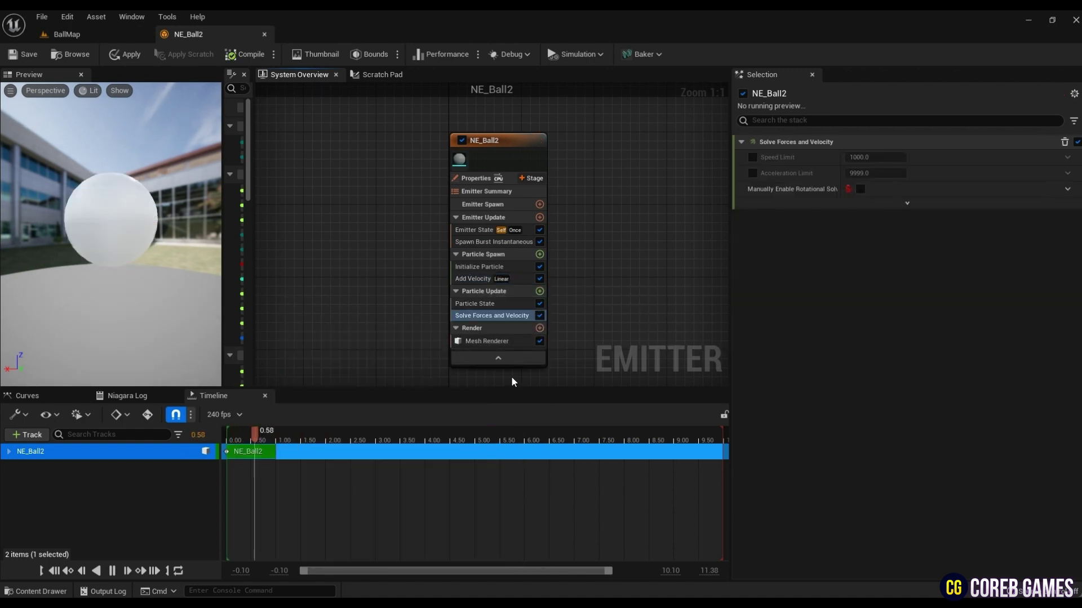
# - Make the velocity of the Add Velocity module a Random Range Vector
pyautogui.click(473, 279)
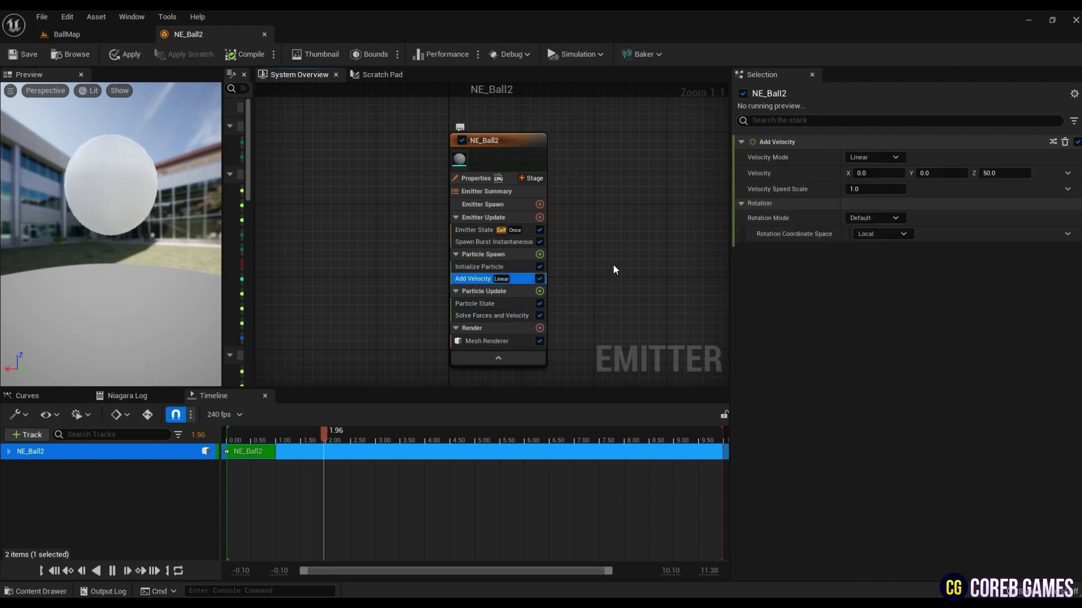
pyautogui.click(1066, 173)
pyautogui.click(976, 296)
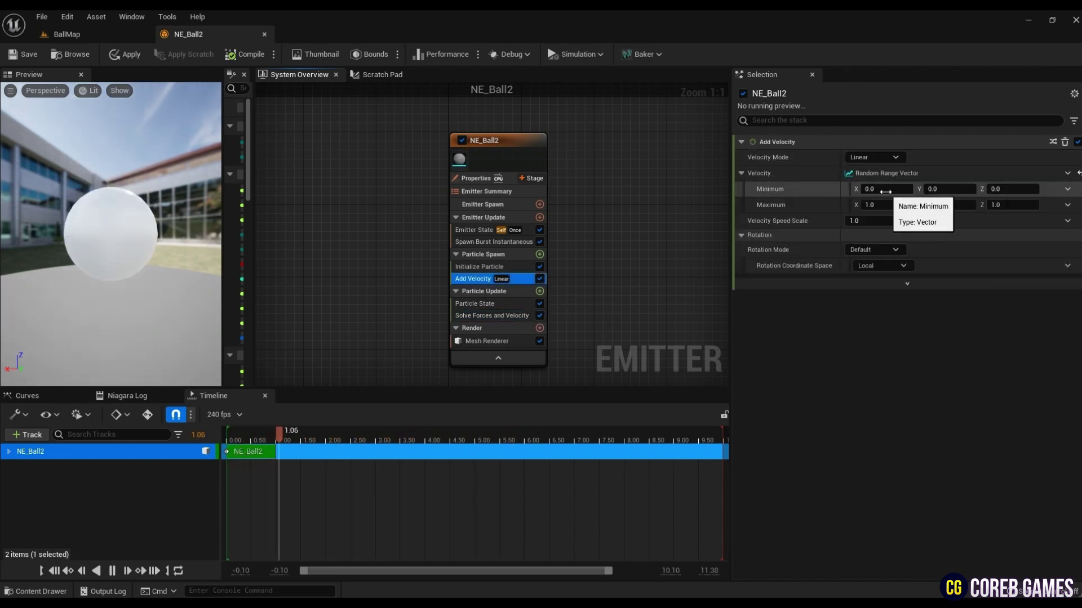
# - Set the Minimum of Add Velocity's random range to X 150, Y 150 and Z 200
pyautogui.click(886, 188)
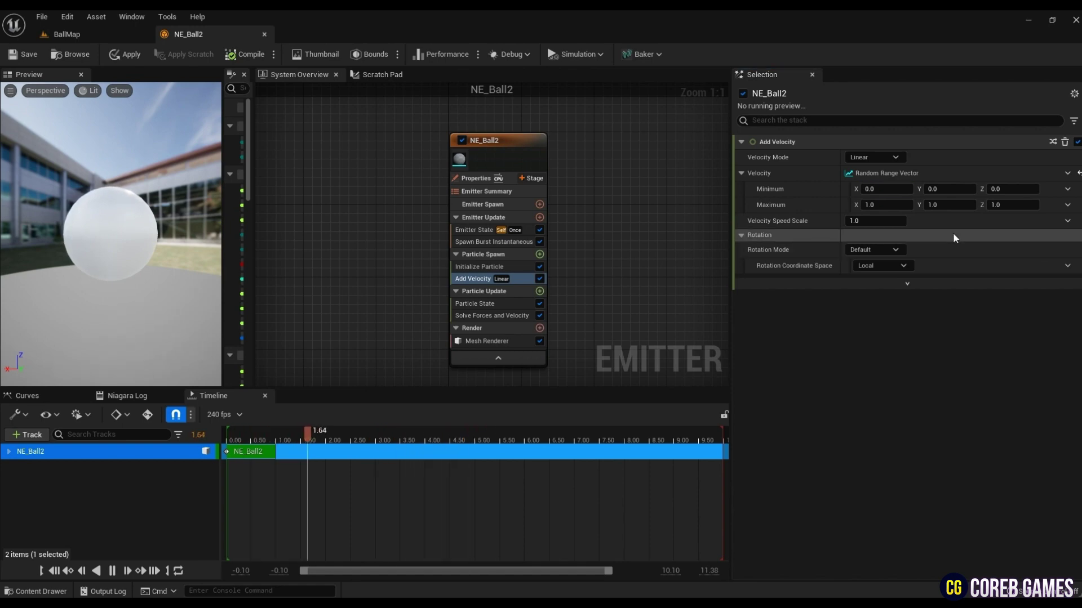
pyautogui.write('150')
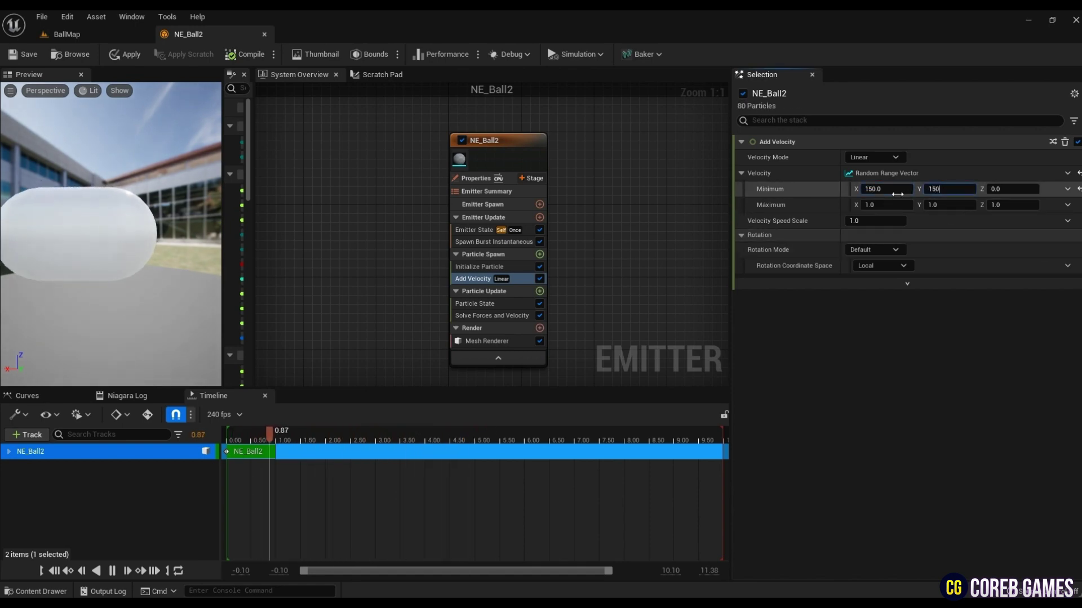
pyautogui.press('Tab')
pyautogui.write('200')
pyautogui.press('Tab')
# - Set the Maximum of Add Velocity's random range to X -150, Y -150 and Z -10
pyautogui.write('-150')
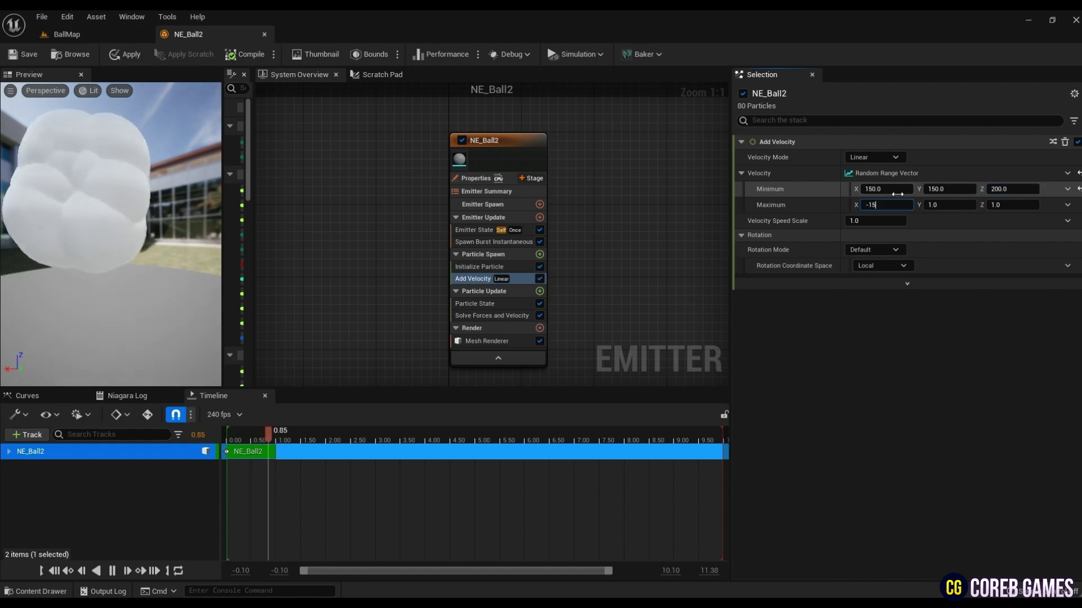
pyautogui.press('Tab')
pyautogui.write('-150')
pyautogui.press('Tab')
pyautogui.write('-10')
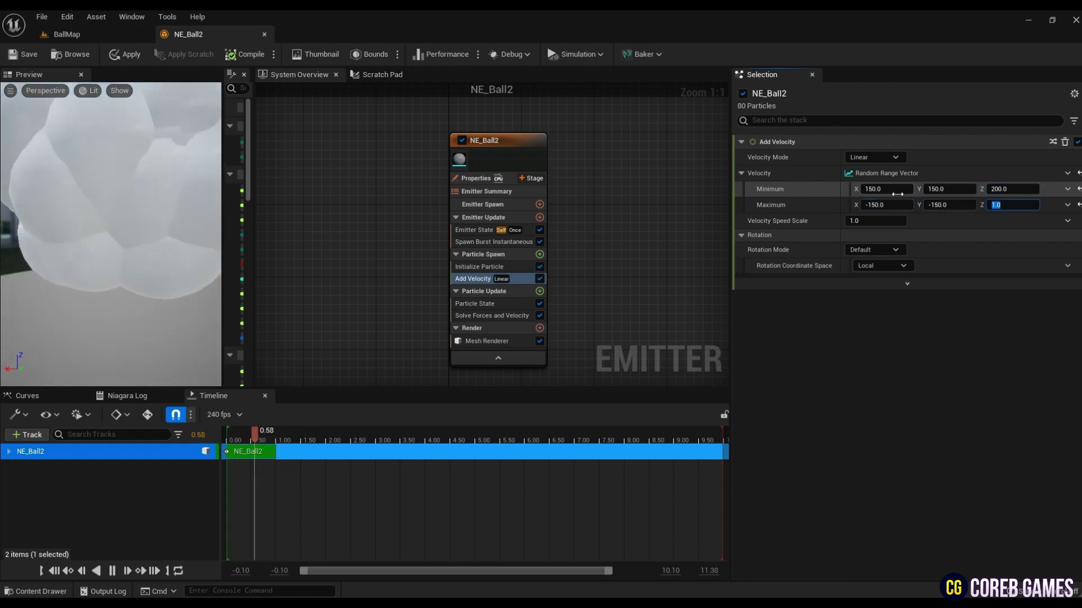
pyautogui.press('Tab')
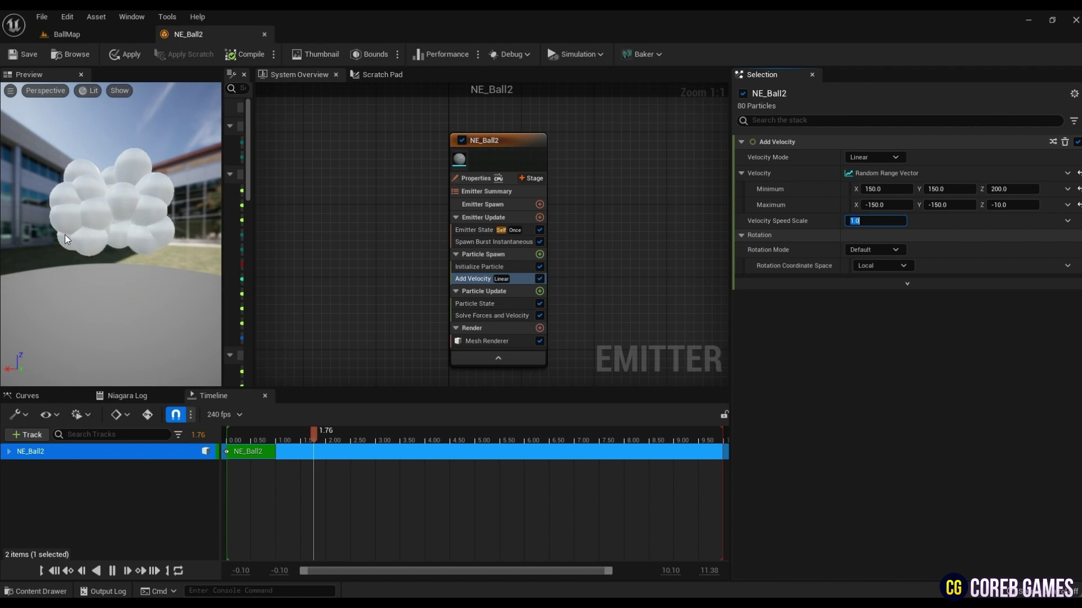
# - In Initialize Particle, set Lifetime Mode to Random with Lifetime Min 10 and Lifetime Max 9
pyautogui.click(480, 267)
pyautogui.click(882, 187)
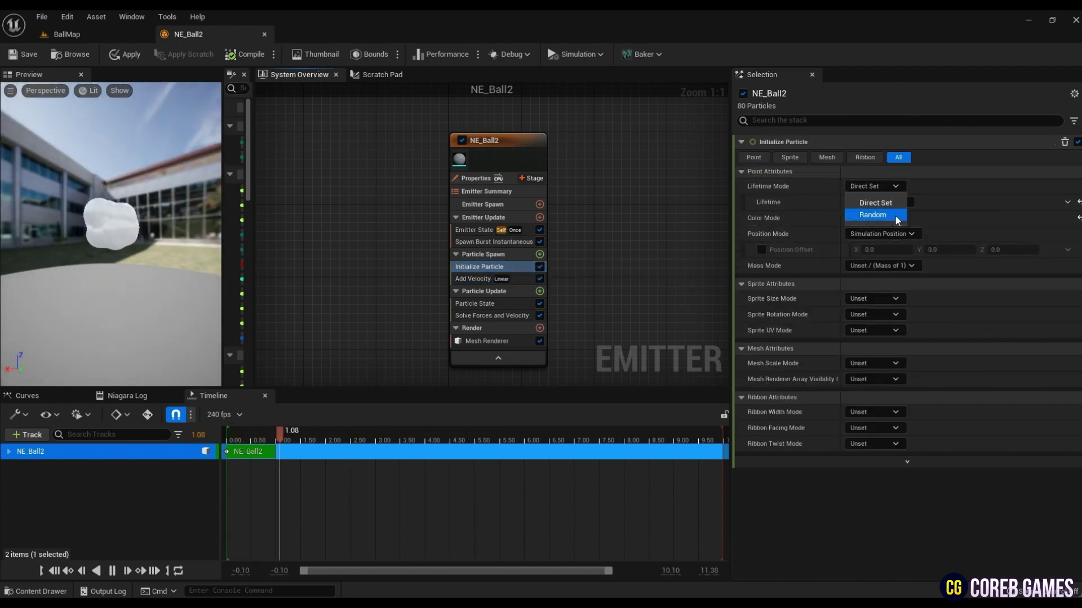
pyautogui.click(895, 215)
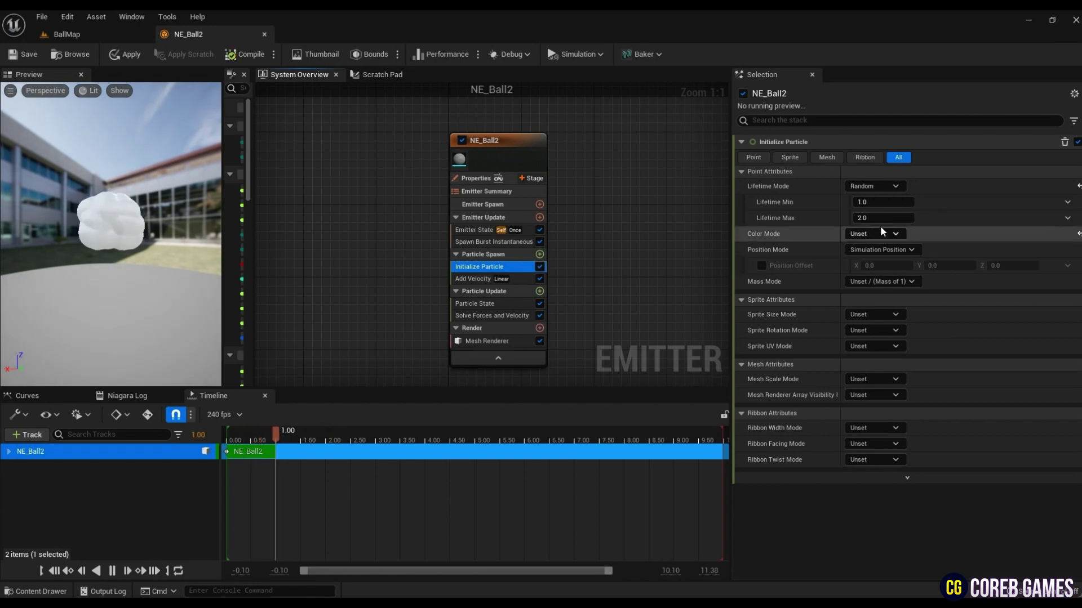
pyautogui.click(895, 203)
pyautogui.press('Return')
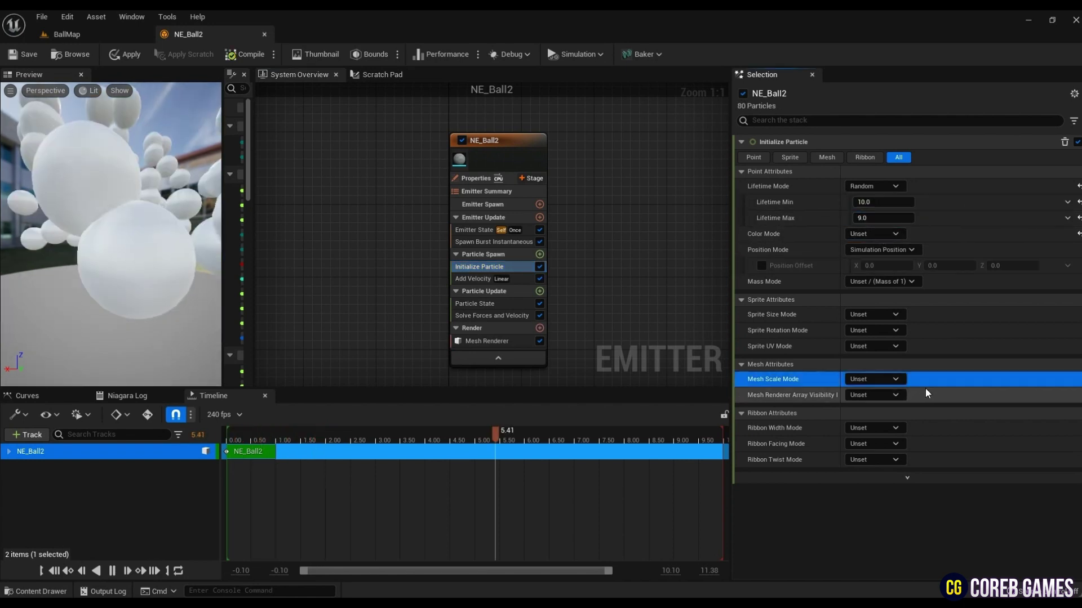
# - Set Initialize Particle's Mesh Scale Mode to Random Uniform with a scale minimum of 0.1 and maximum of 0.05
pyautogui.click(894, 379)
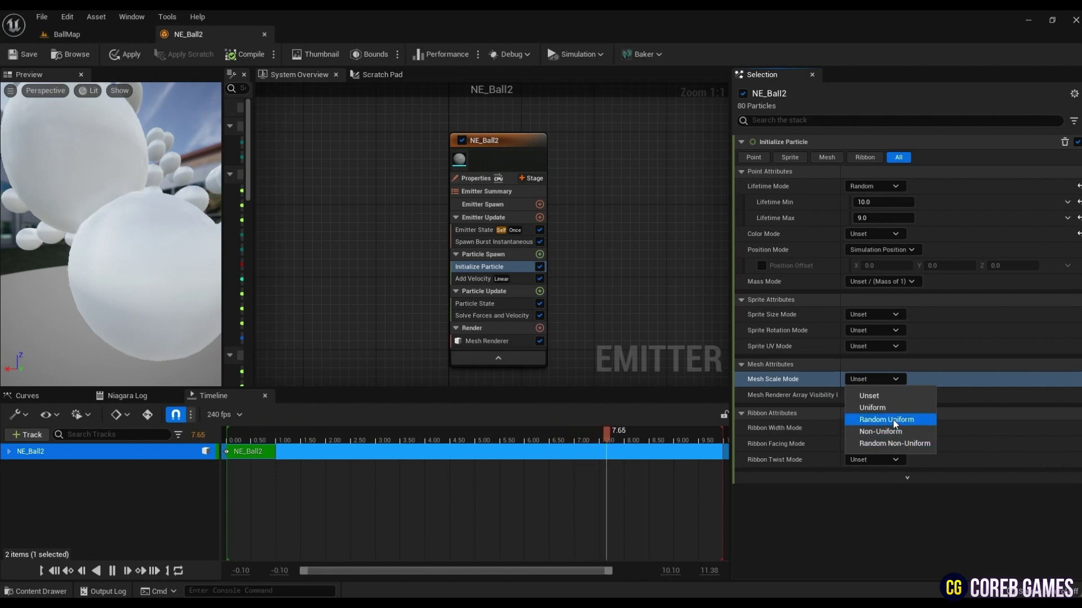
pyautogui.click(893, 422)
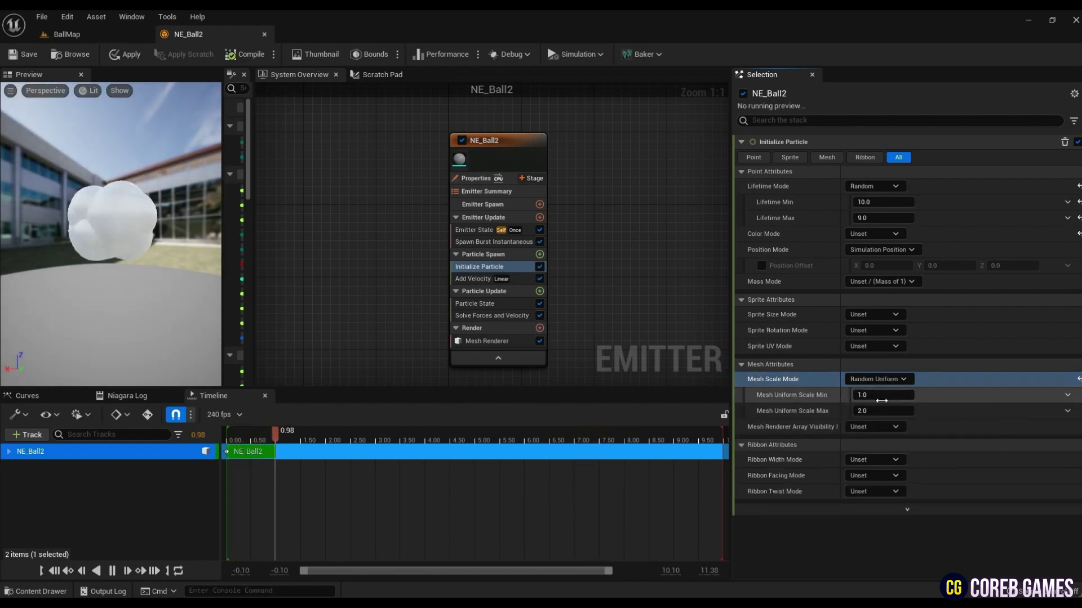
pyautogui.click(881, 401)
pyautogui.write('0')
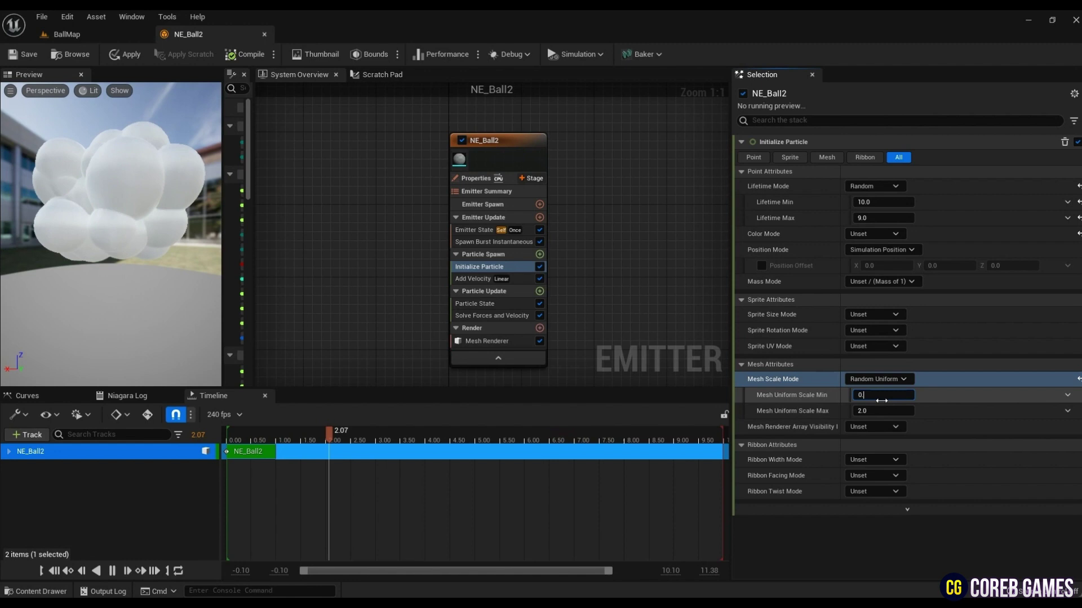
pyautogui.write('.1')
pyautogui.press('Tab')
pyautogui.write('0.05')
pyautogui.press('Tab')
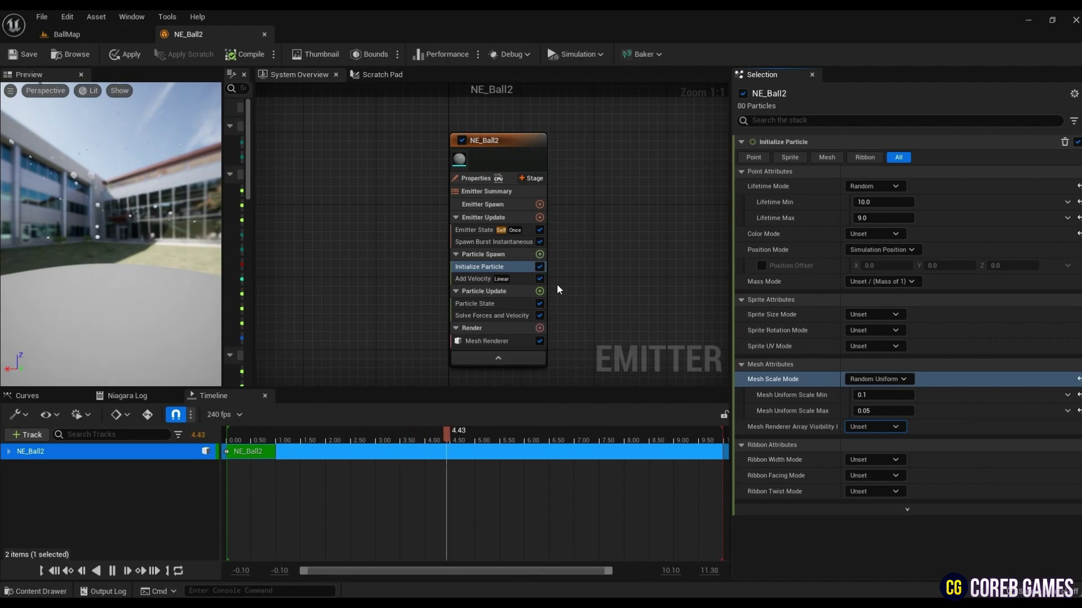
# - Add a Color module to Particle Spawn and make its color a Random Range Linear Color
pyautogui.click(539, 254)
pyautogui.write('colo')
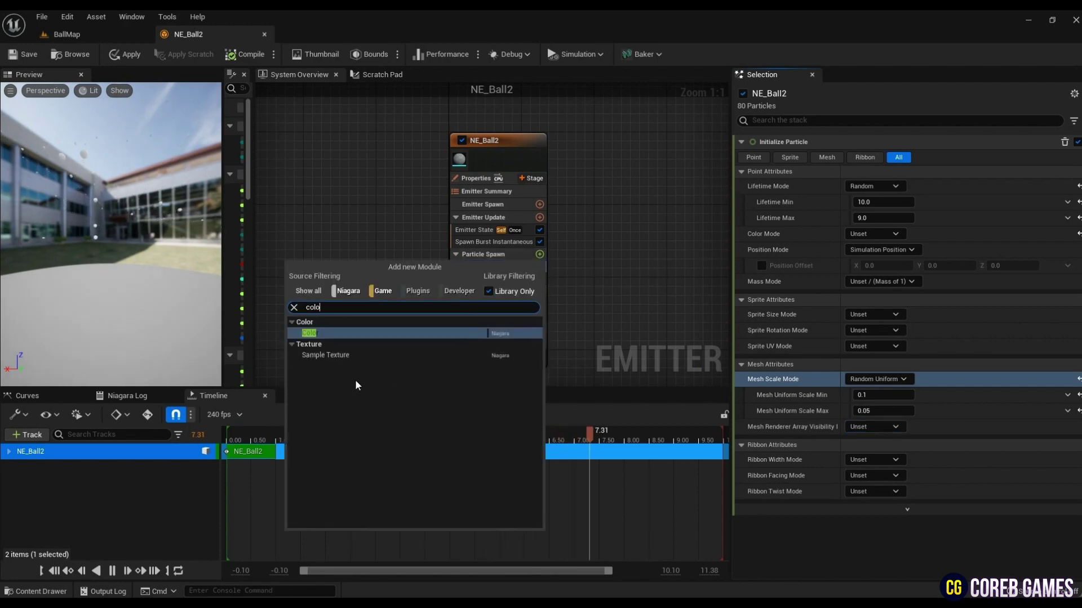
pyautogui.click(349, 332)
pyautogui.click(1066, 158)
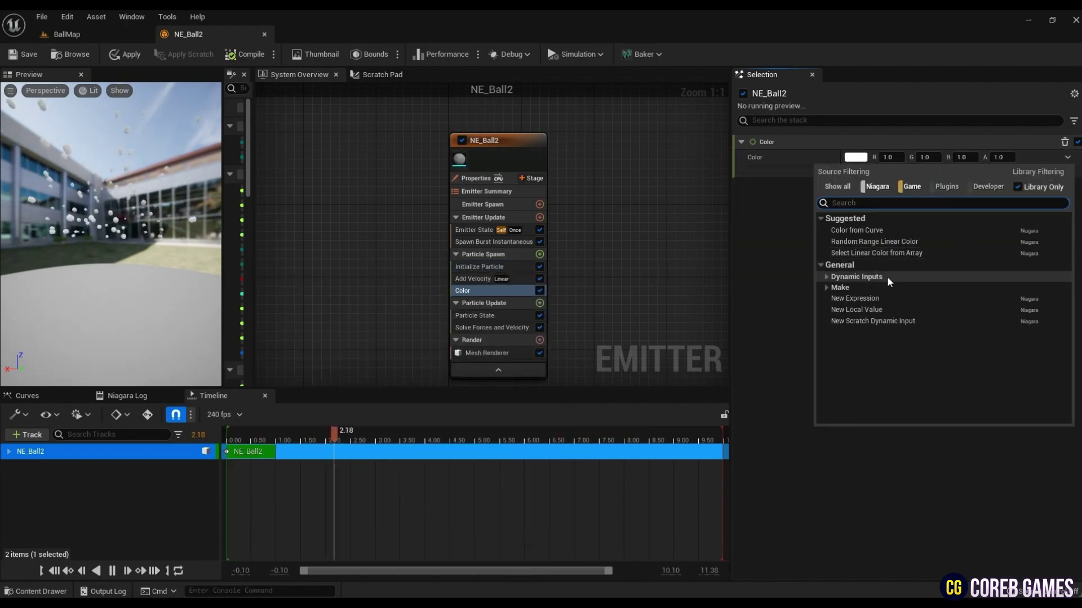
pyautogui.click(897, 242)
# - Make both the Minimum and the Maximum of the Color module's range a nested Random Range Linear Color
pyautogui.click(1067, 173)
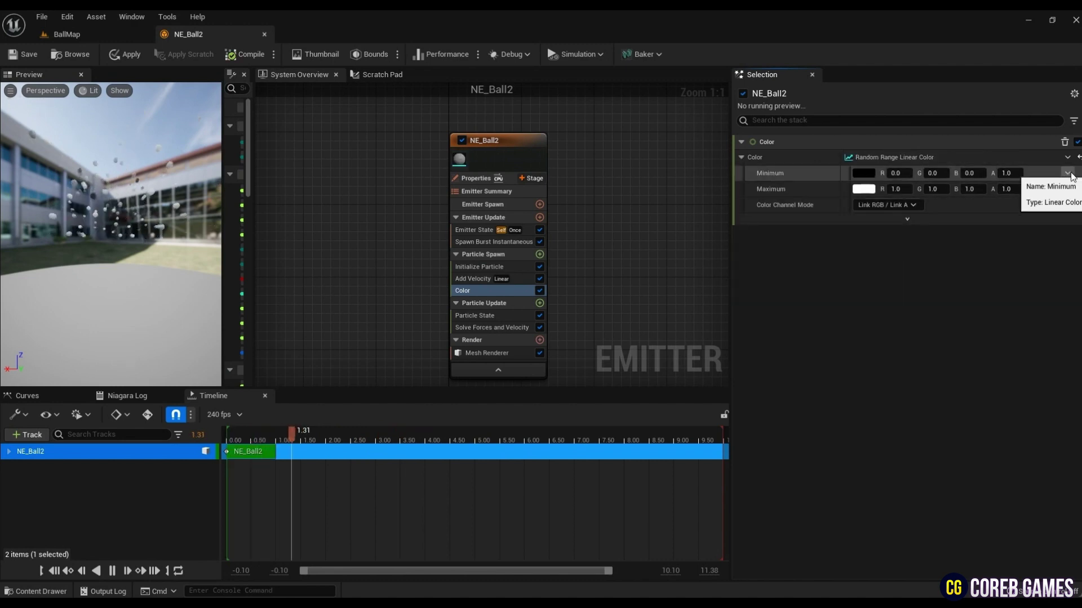
pyautogui.click(954, 252)
pyautogui.click(1066, 236)
pyautogui.click(874, 321)
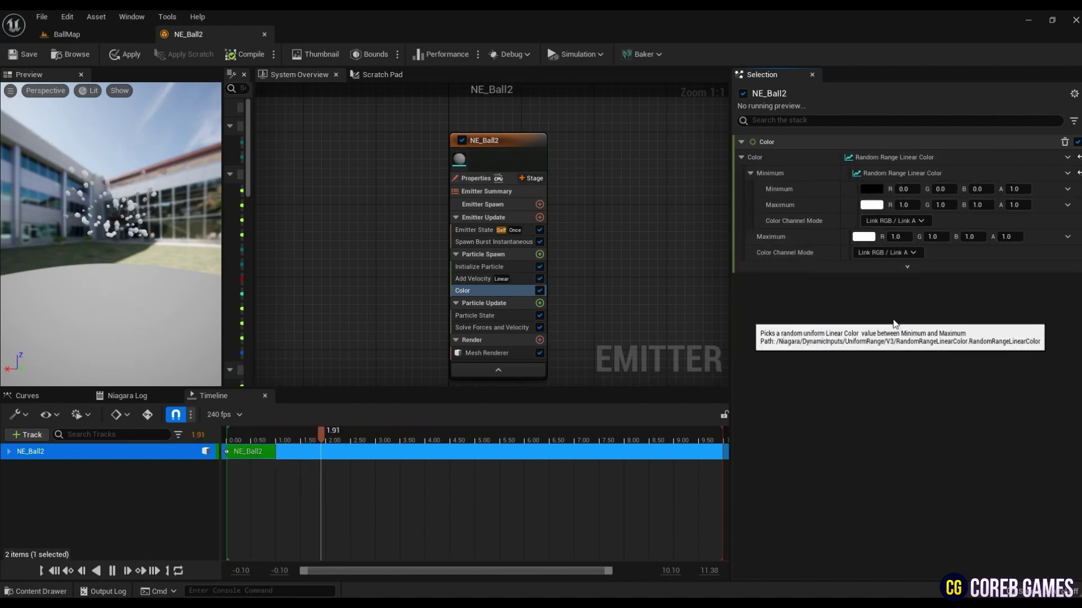
# - Set the minimum color of the nested Minimum range to red (R 1, G 0, B 0)
pyautogui.click(872, 189)
pyautogui.click(697, 370)
pyautogui.write('1')
pyautogui.press('Tab')
pyautogui.write('0')
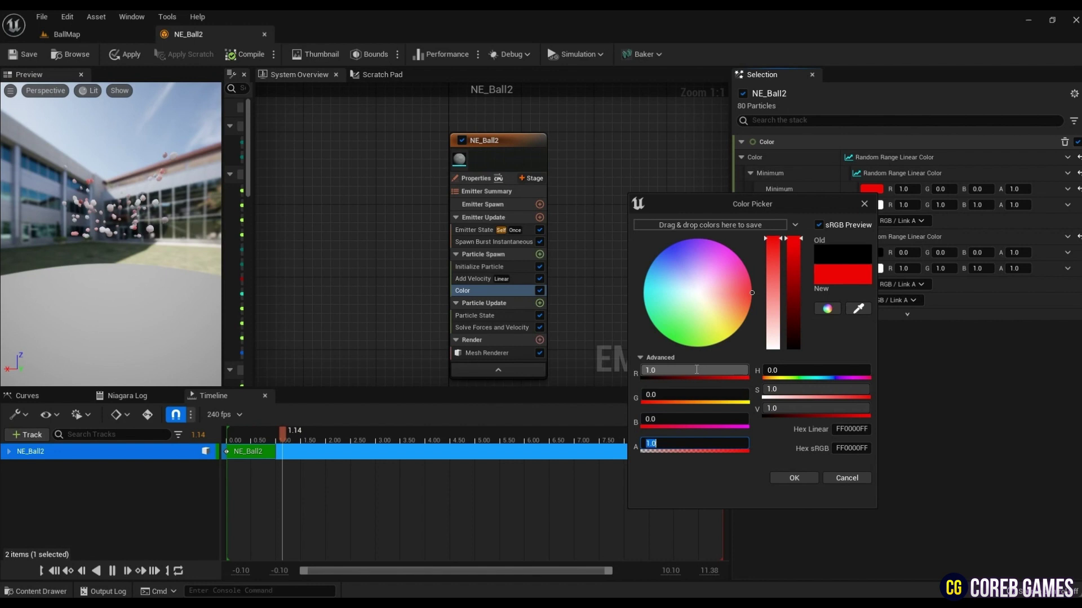
pyautogui.click(777, 475)
# - Set the maximum color of the nested Minimum range to green (R 0, G 1, B 0)
pyautogui.click(871, 205)
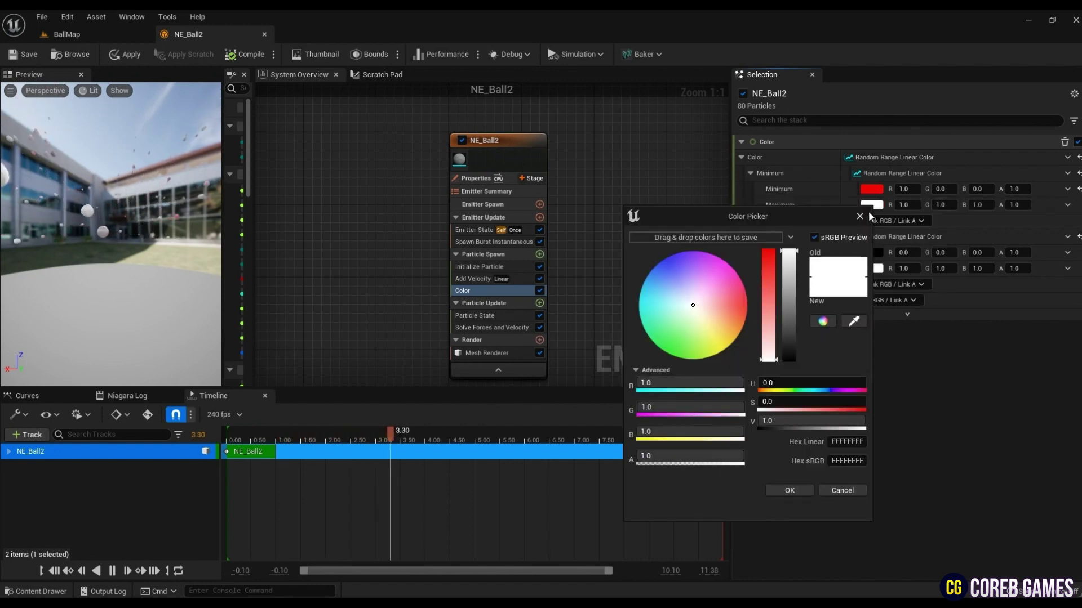
pyautogui.click(706, 383)
pyautogui.write('0')
pyautogui.press('Tab')
pyautogui.write('1')
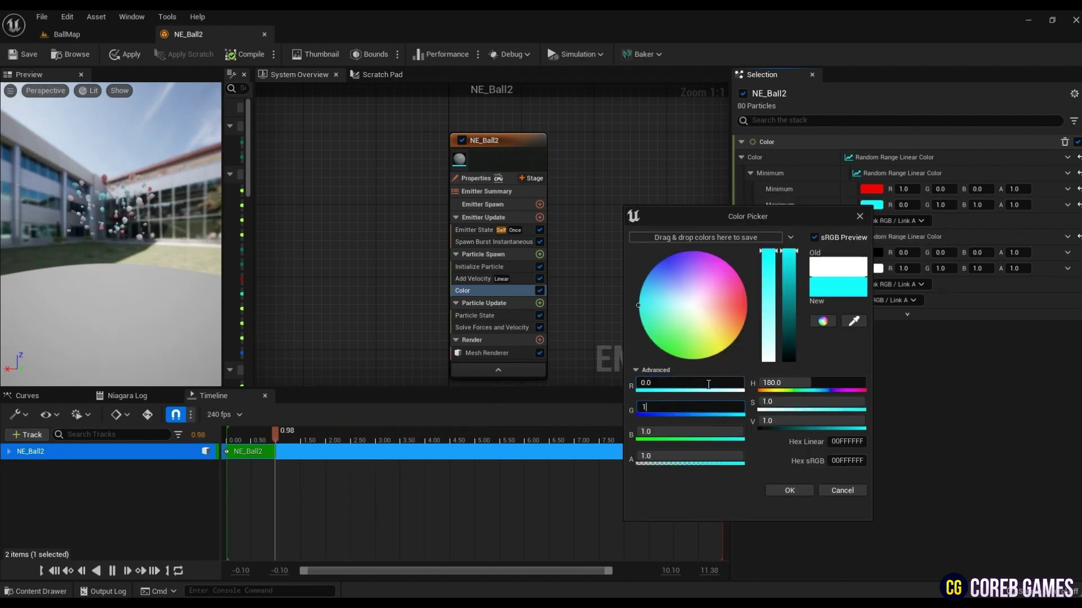
pyautogui.press('Tab')
pyautogui.write('0')
pyautogui.press('Tab')
pyautogui.click(789, 490)
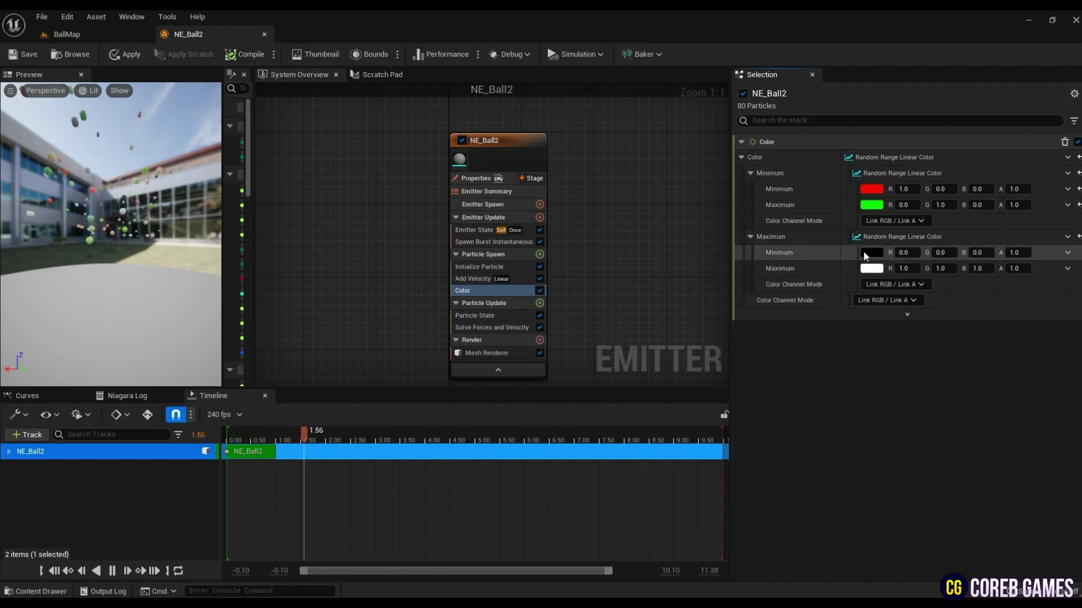
# - Set the minimum color of the nested Maximum range to blue (R 0, G 0, B 1)
pyautogui.click(870, 252)
pyautogui.moveTo(636, 479); pyautogui.dragTo(738, 501)
pyautogui.click(783, 537)
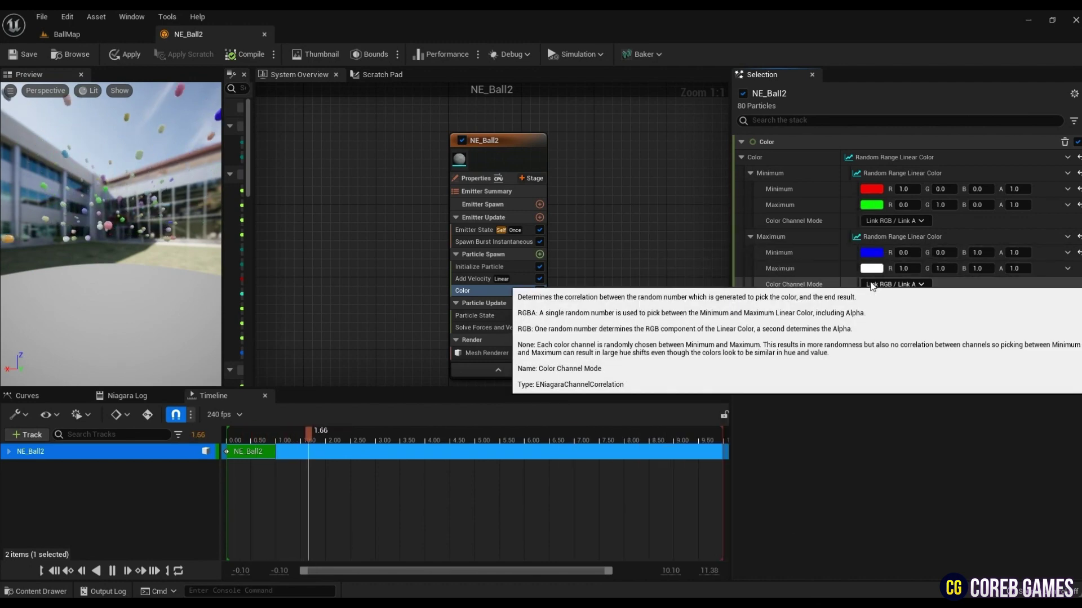
# - Set the maximum color of the nested Maximum range to yellow (R 1, G 1, B 0)
pyautogui.click(875, 268)
pyautogui.click(735, 449)
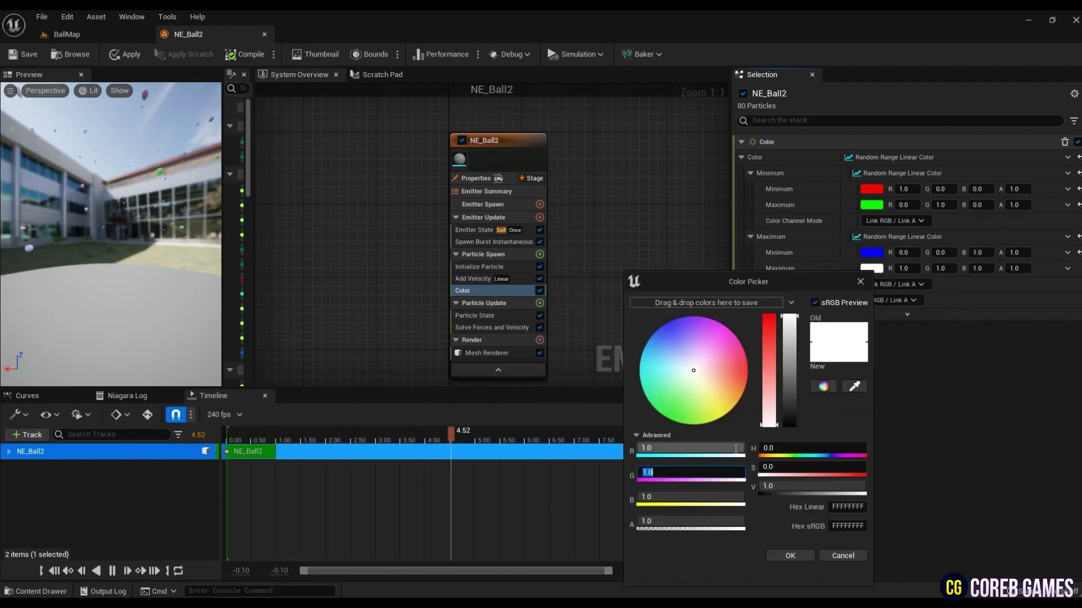
pyautogui.press('Tab')
pyautogui.write('0')
pyautogui.press('Tab')
pyautogui.click(789, 557)
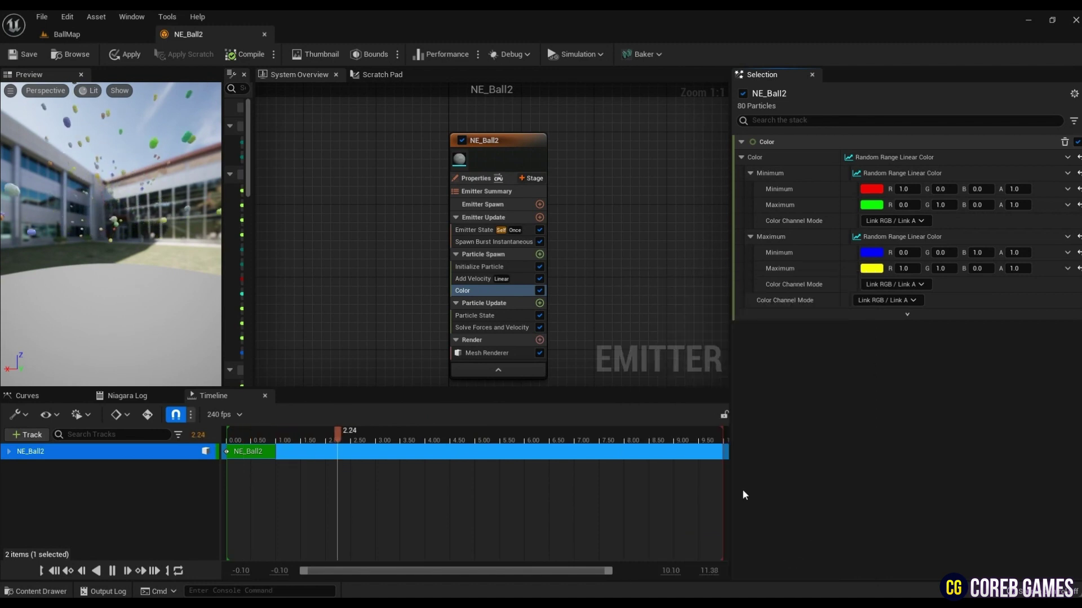
# - Add Sprite Rotation Rate to Particle Update and make its Rotation Rate a Random Range Float with a maximum of 360
pyautogui.click(539, 304)
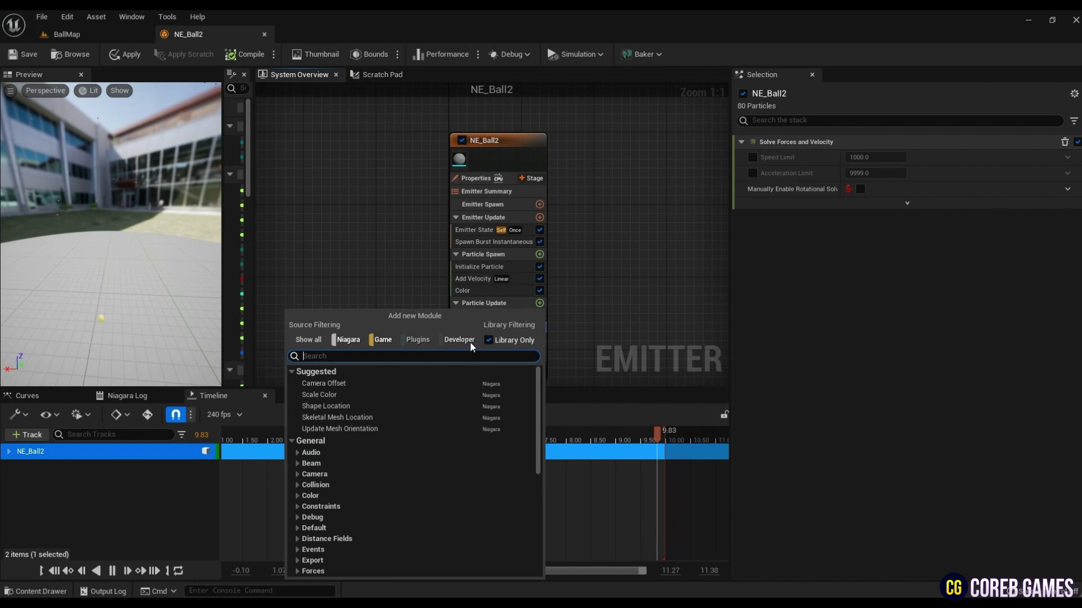
pyautogui.write('sprite')
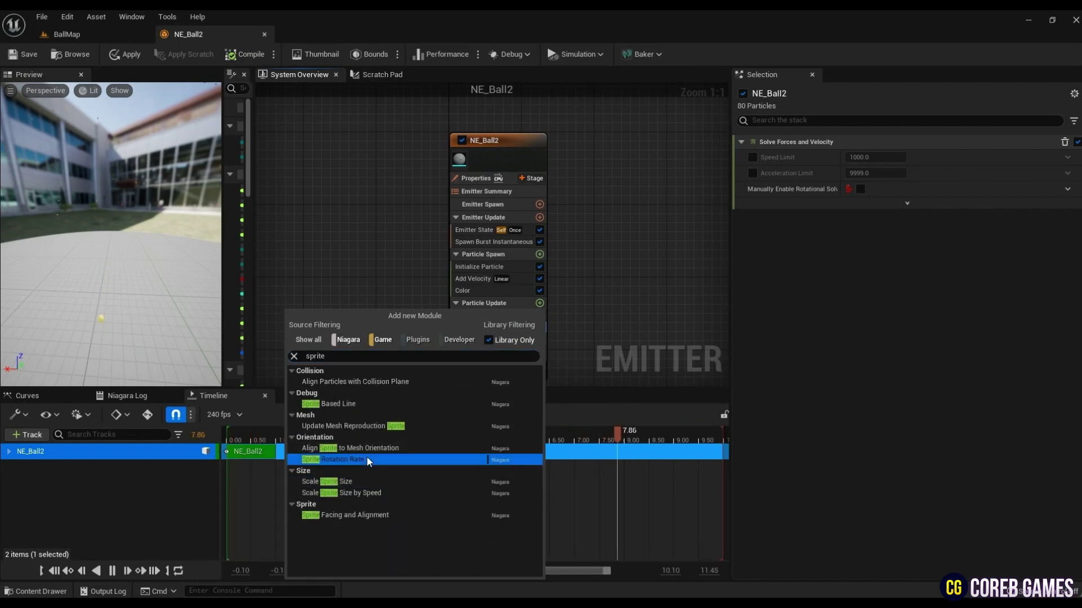
pyautogui.click(366, 459)
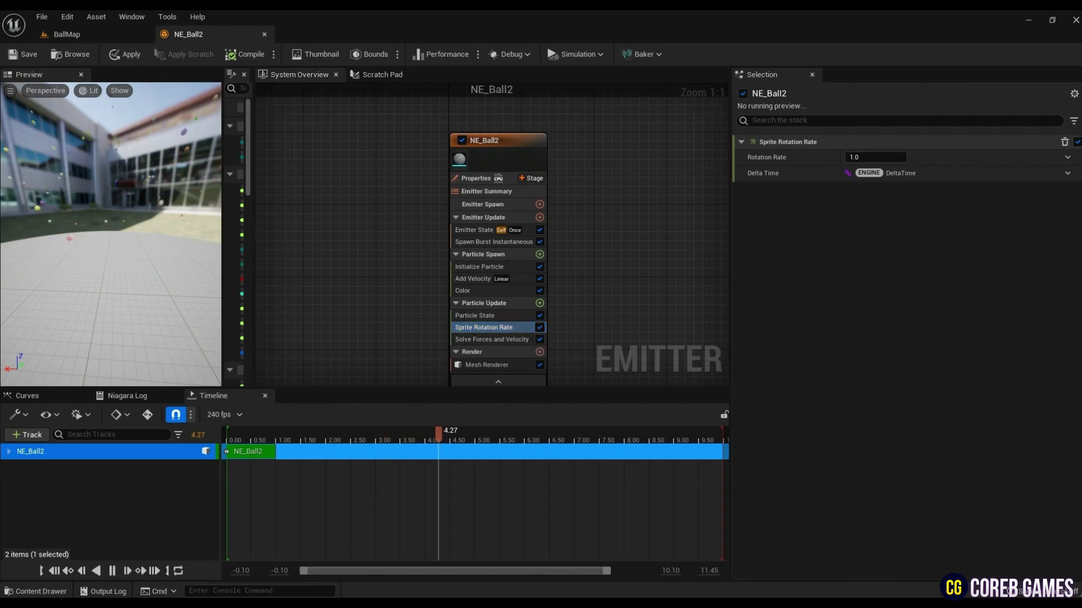
pyautogui.click(1067, 157)
pyautogui.click(868, 288)
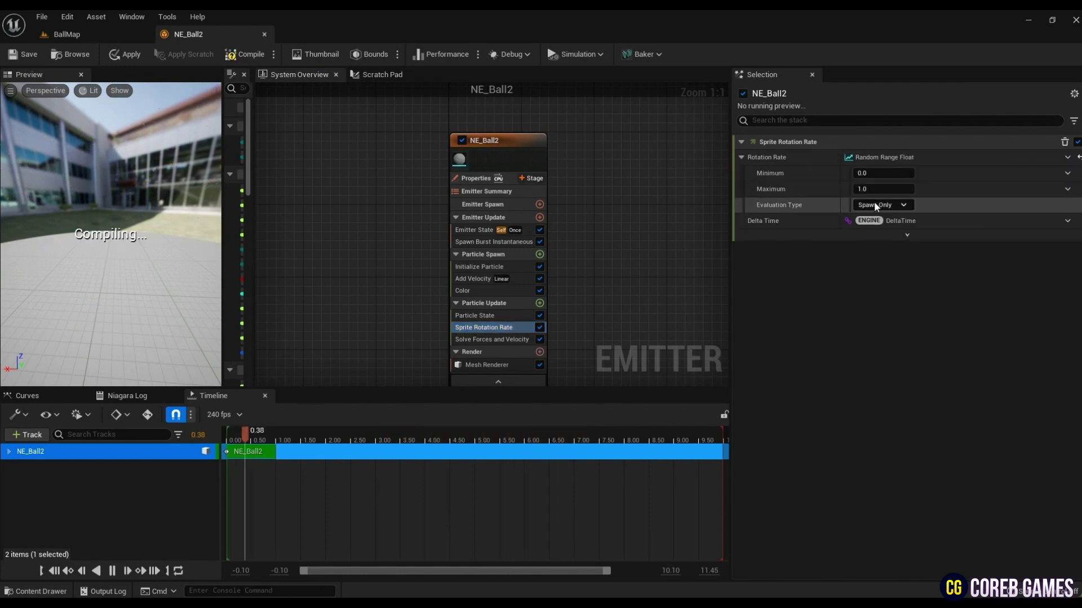
pyautogui.click(883, 188)
pyautogui.write('360')
pyautogui.press('Return')
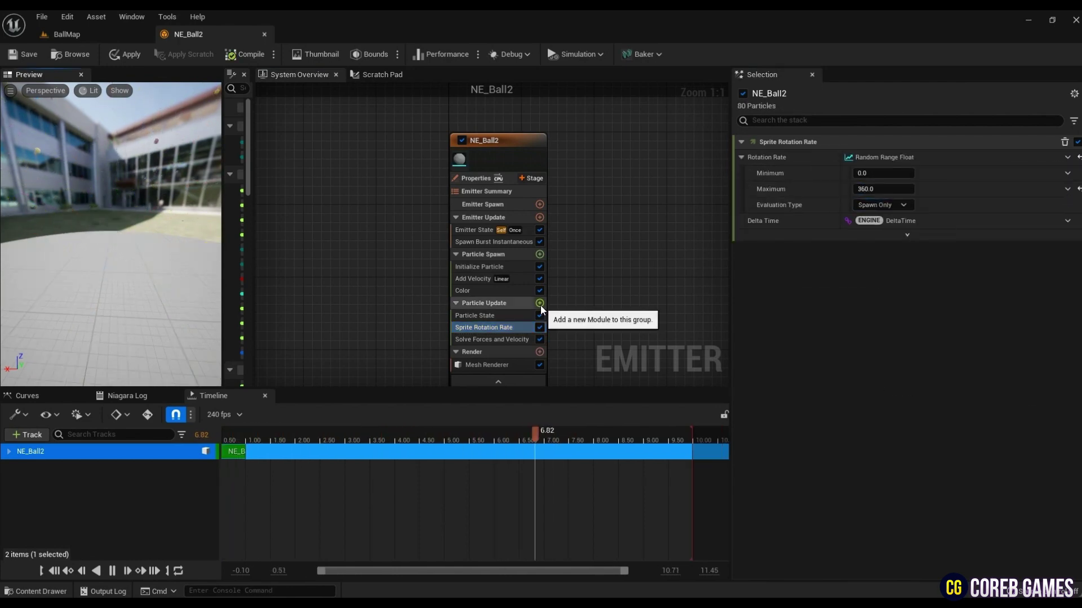
# - Add an Acceleration Force module to Particle Update and set its Z acceleration to -100
pyautogui.click(540, 303)
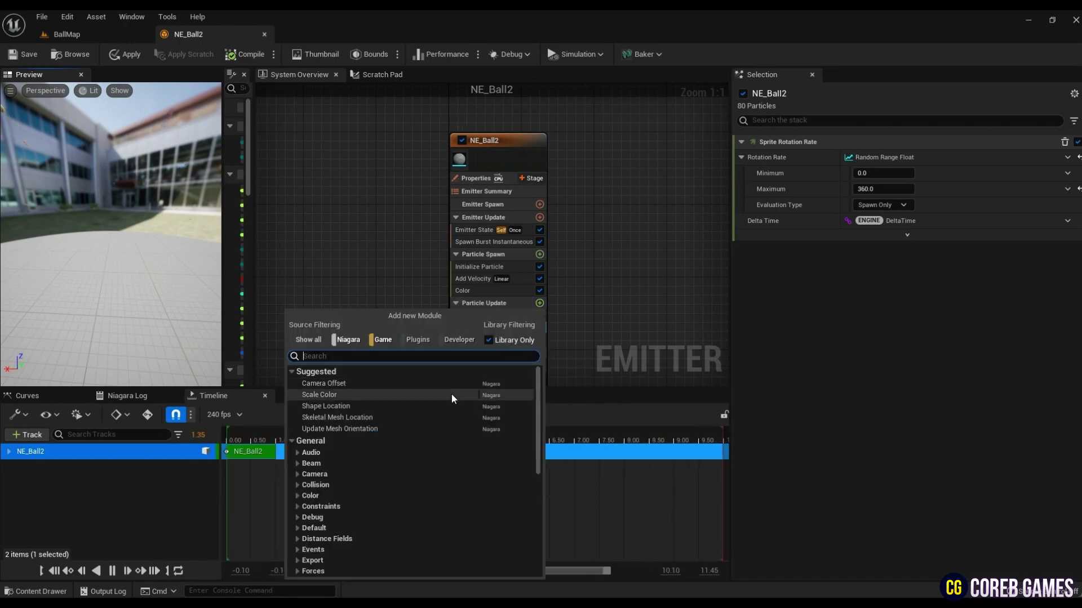
pyautogui.write('acc')
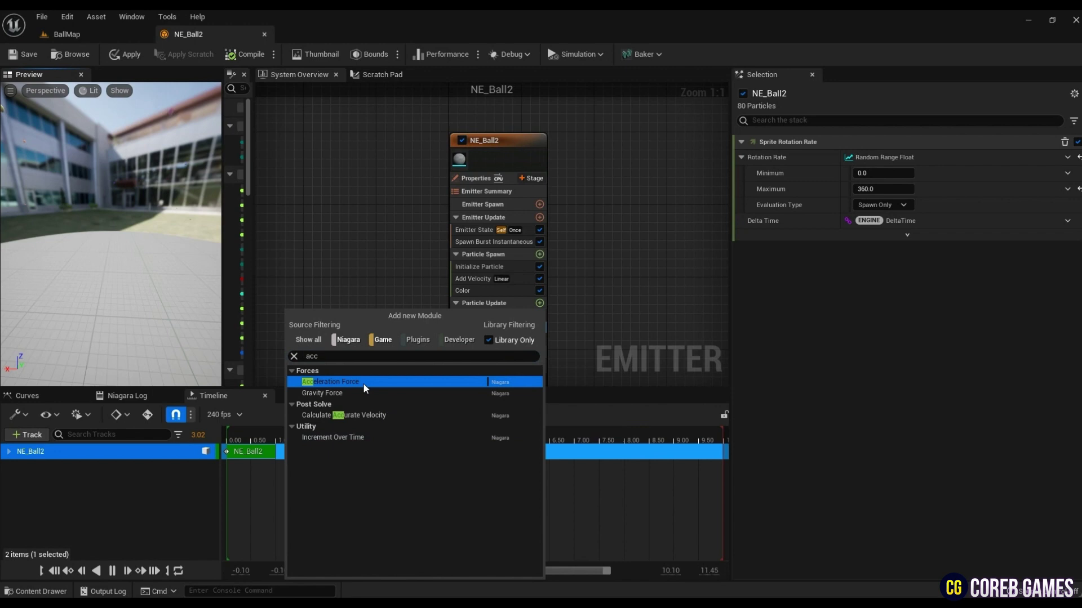
pyautogui.click(360, 382)
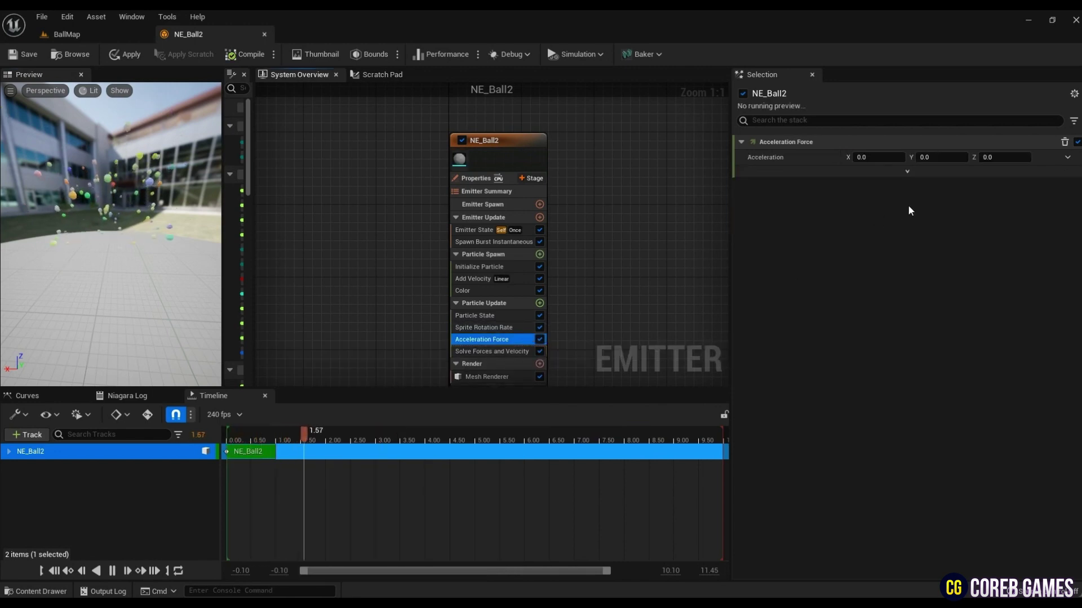
pyautogui.click(1012, 157)
pyautogui.write('-10')
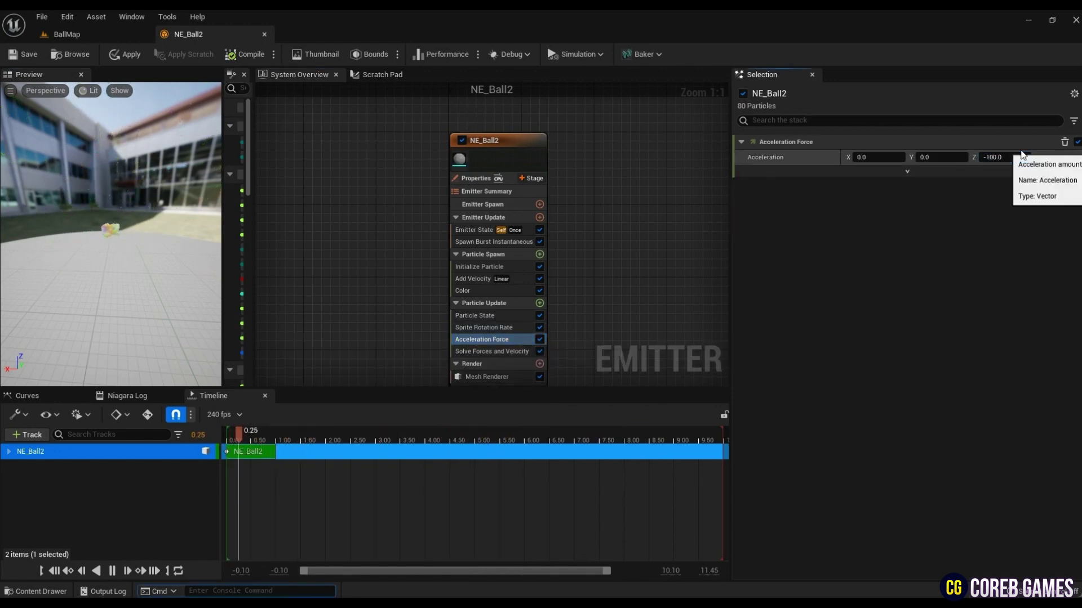